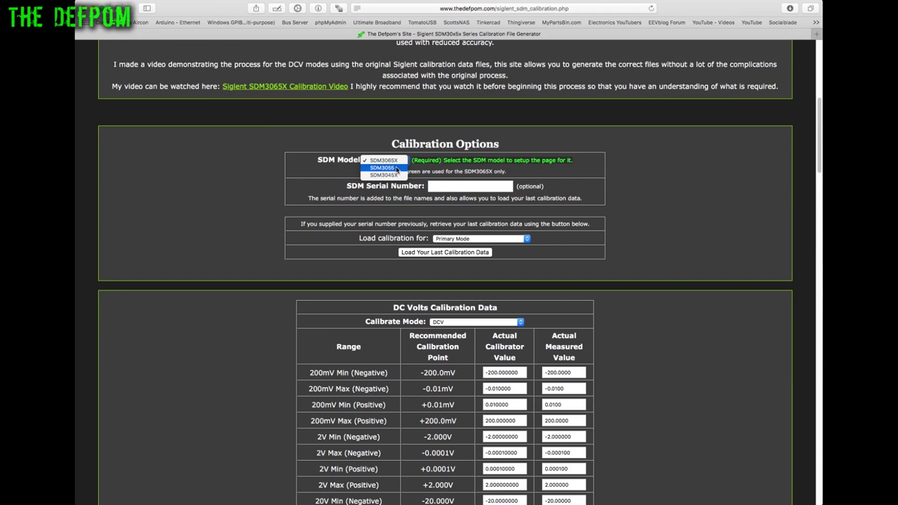
Set the SDM model to SDM3055 and check which ranges the DC Volts calibration table offers
{"action": "left_click", "coordinate": [397, 170]}
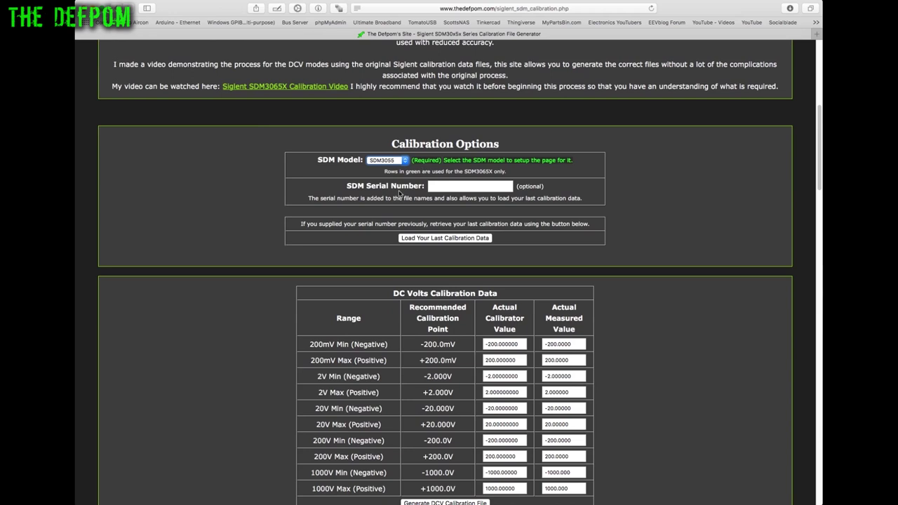
{"action": "scroll", "coordinate": [395, 192], "scroll_direction": "down", "scroll_amount": 3}
{"action": "scroll", "coordinate": [395, 193], "scroll_direction": "down", "scroll_amount": 2}
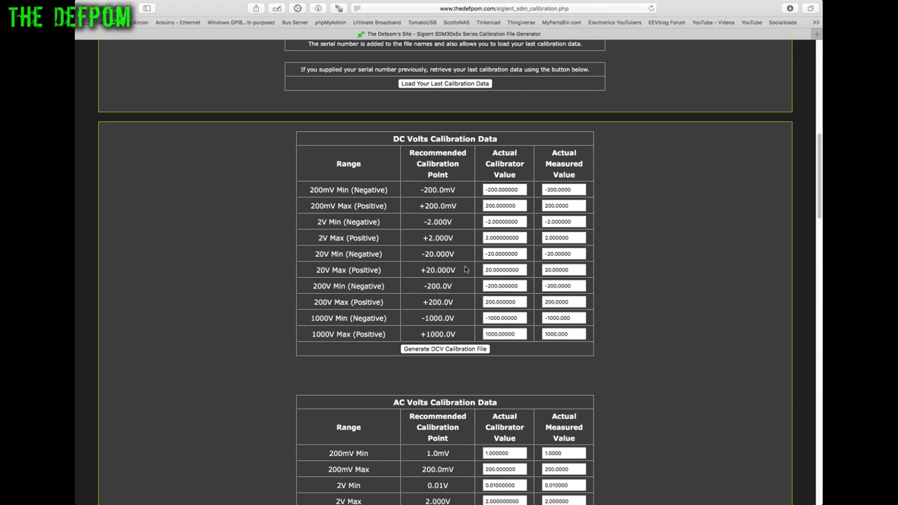
{"action": "scroll", "coordinate": [466, 270], "scroll_direction": "up", "scroll_amount": 1}
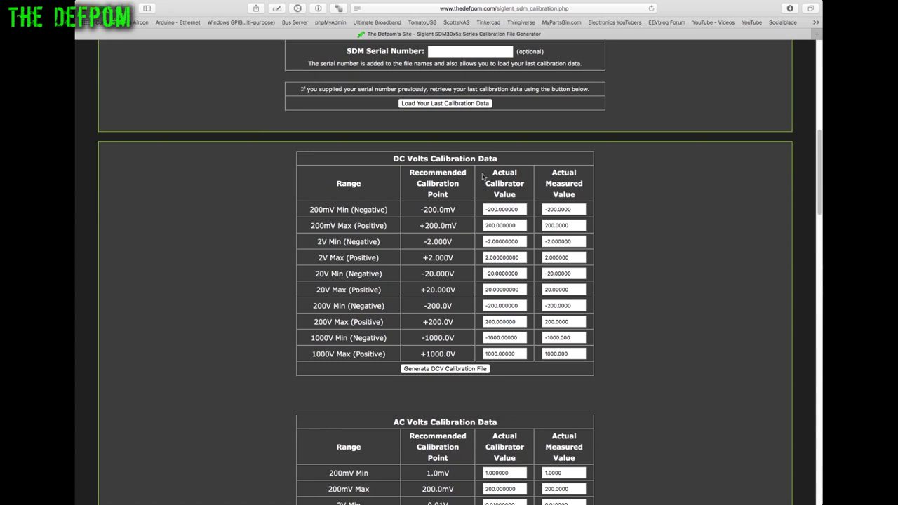
Set the SDM model back to SDM3065X in the calibration options
{"action": "scroll", "coordinate": [496, 197], "scroll_direction": "up", "scroll_amount": 8}
{"action": "left_click", "coordinate": [390, 193]}
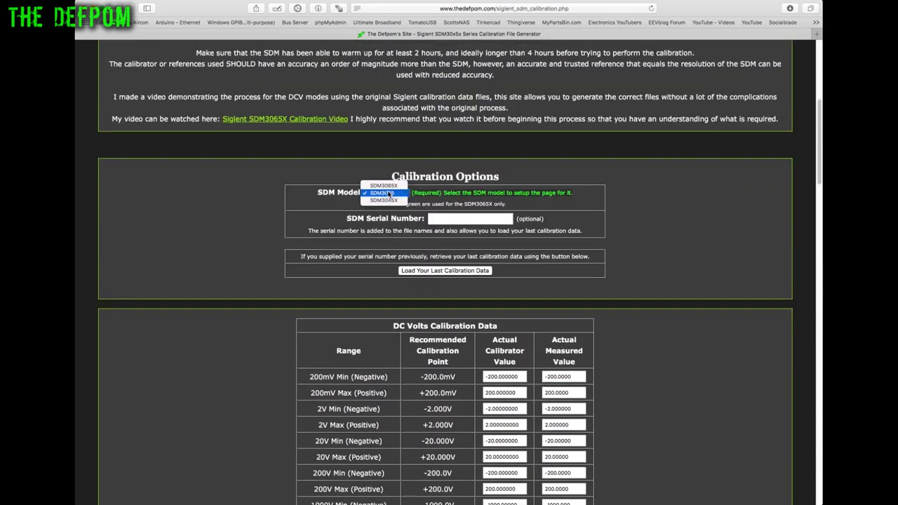
{"action": "left_click", "coordinate": [383, 185]}
{"action": "scroll", "coordinate": [396, 246], "scroll_direction": "down", "scroll_amount": 5}
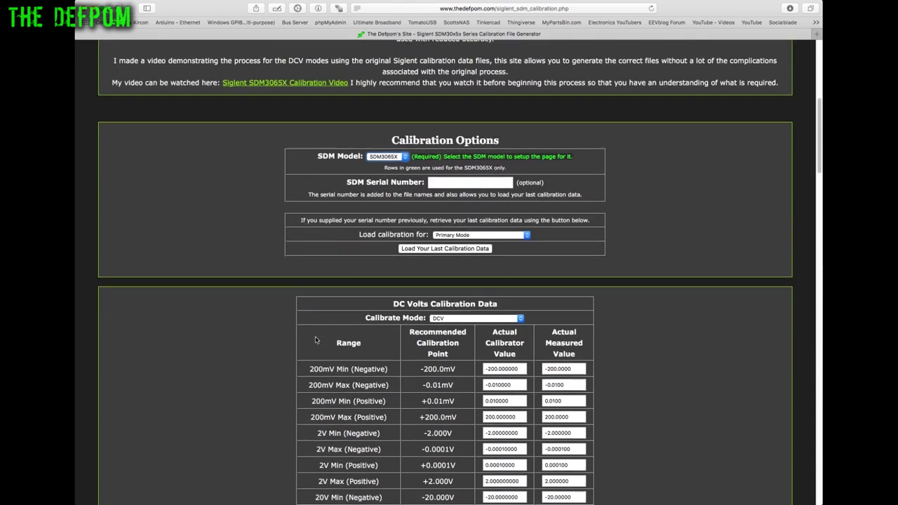
{"action": "left_click", "coordinate": [456, 255]}
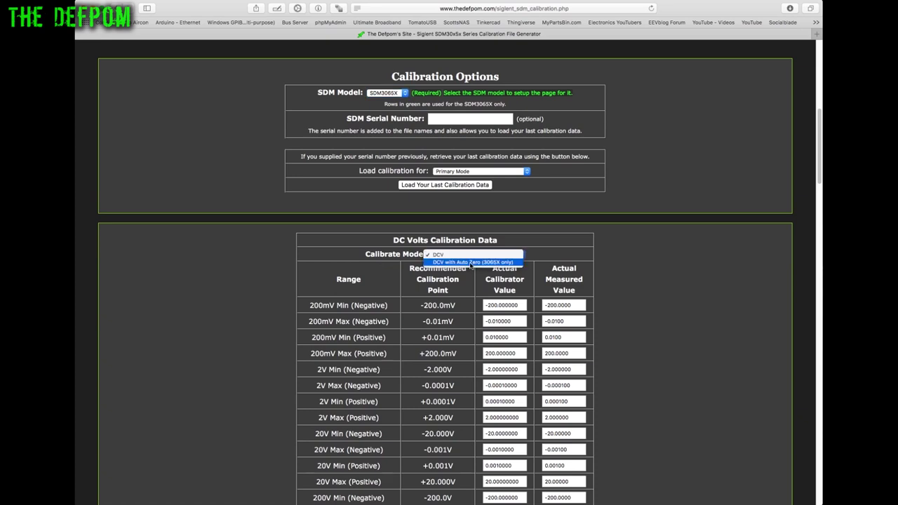
{"action": "left_click", "coordinate": [472, 270]}
{"action": "left_click", "coordinate": [391, 94]}
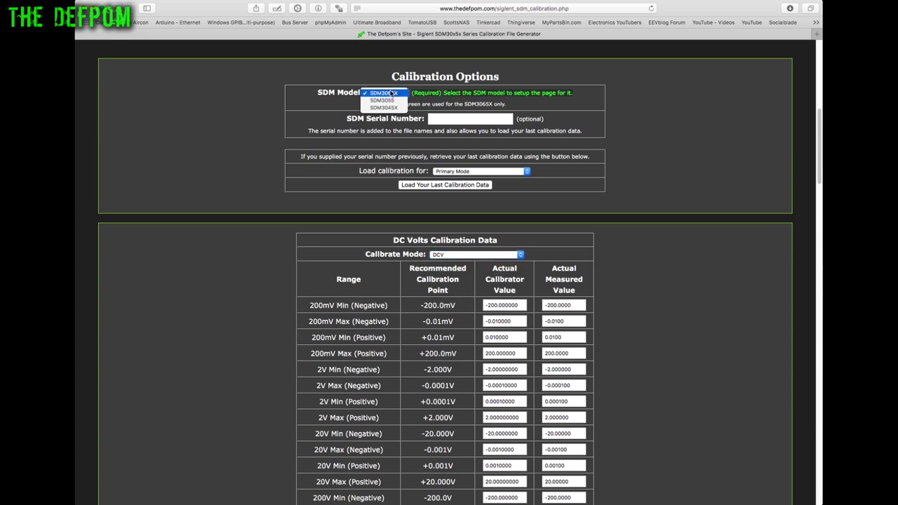
{"action": "left_click", "coordinate": [283, 144]}
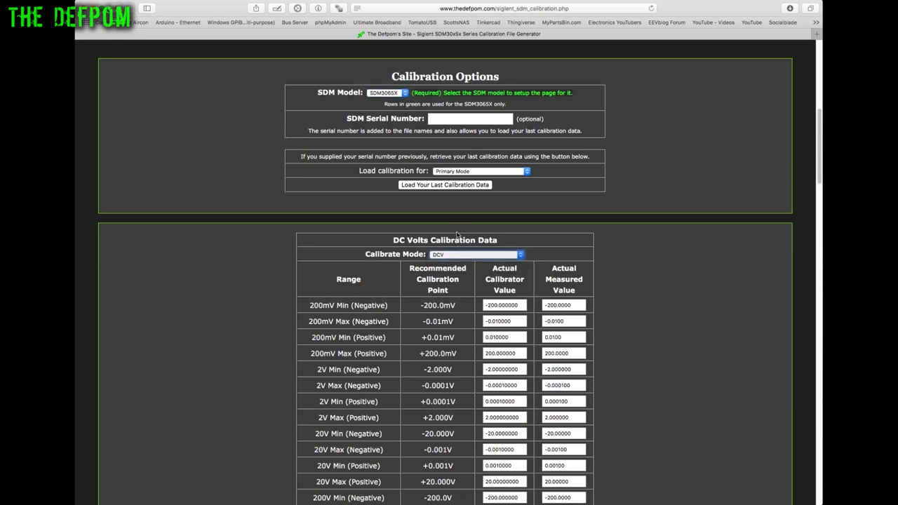
Inspect the 200mV Min (Negative) calibrator and measured value fields and the file generation option of the DC Volts table
{"action": "scroll", "coordinate": [455, 259], "scroll_direction": "down", "scroll_amount": 5}
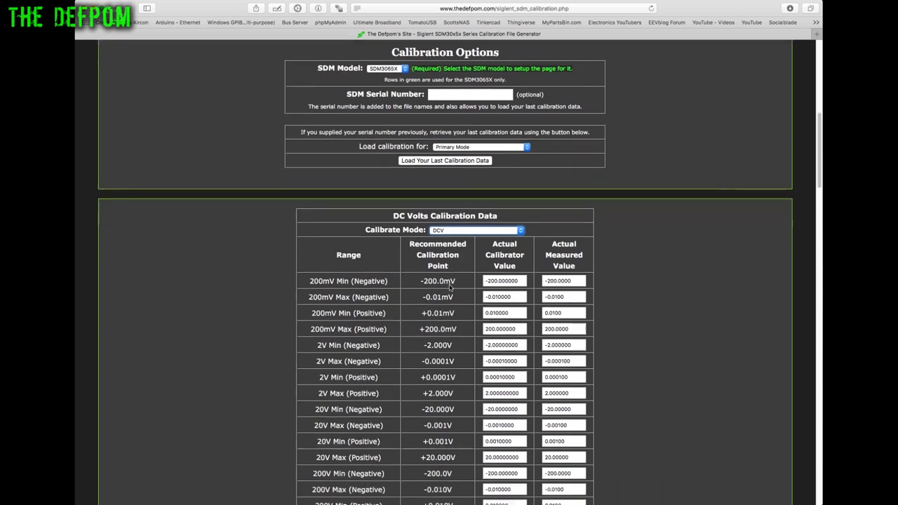
{"action": "left_click", "coordinate": [519, 125]}
{"action": "left_click", "coordinate": [575, 125]}
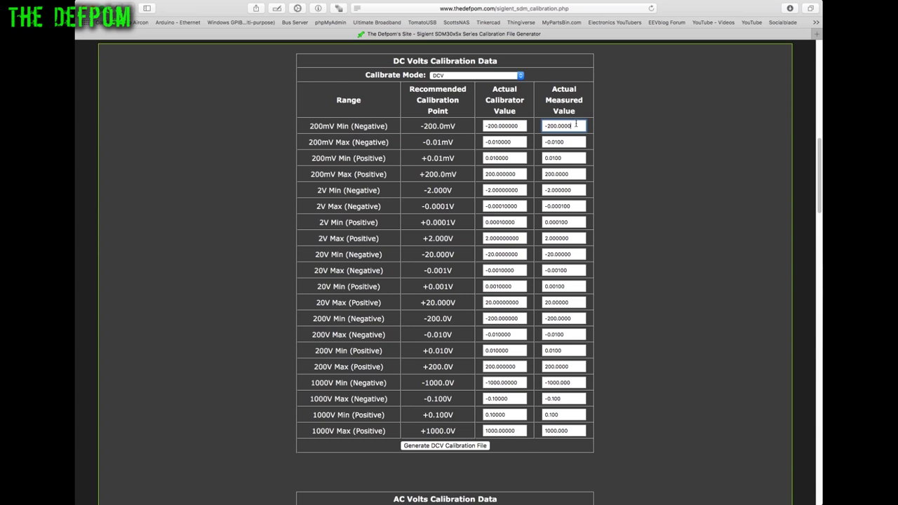
{"action": "left_click", "coordinate": [445, 446]}
Set the DC Volts calibrate mode to DCV with Auto Zero (3065X only) and review its calibration ranges
{"action": "scroll", "coordinate": [449, 414], "scroll_direction": "up", "scroll_amount": 3}
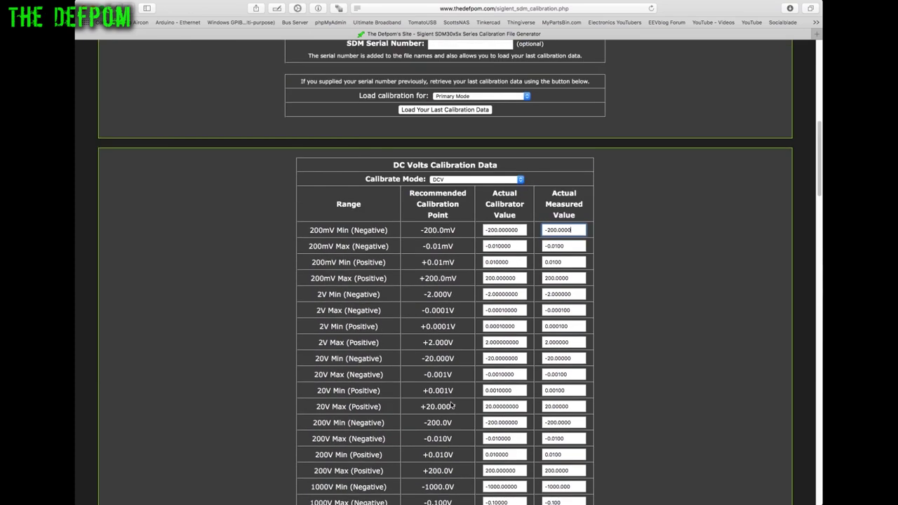
{"action": "left_click", "coordinate": [464, 179]}
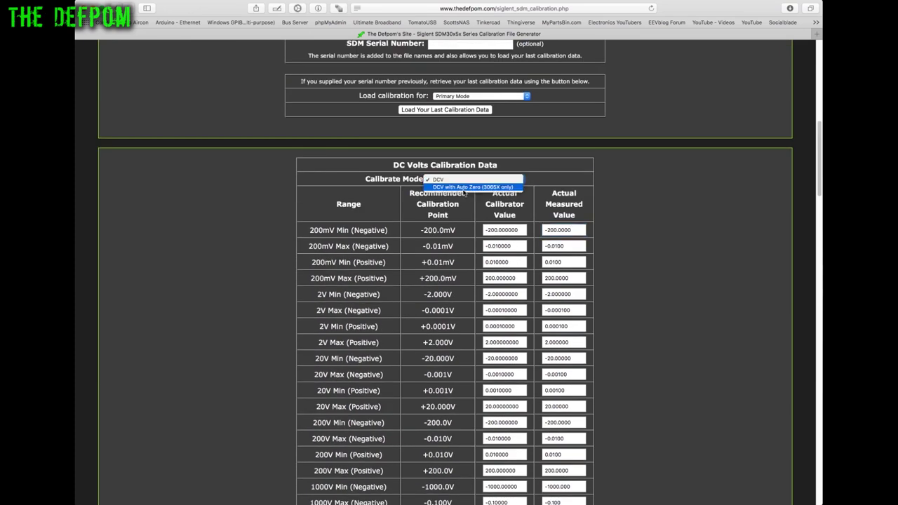
{"action": "left_click", "coordinate": [464, 187]}
{"action": "scroll", "coordinate": [508, 210], "scroll_direction": "down", "scroll_amount": 4}
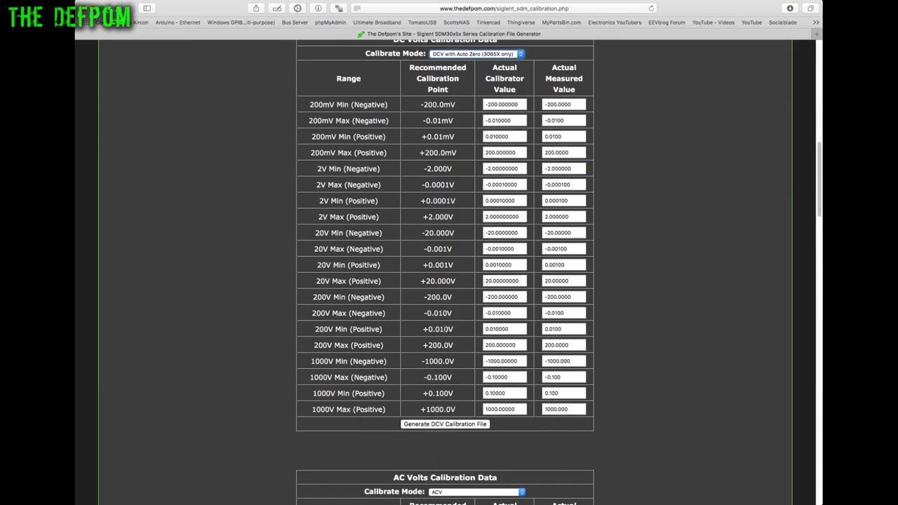
{"action": "scroll", "coordinate": [507, 205], "scroll_direction": "up", "scroll_amount": 1}
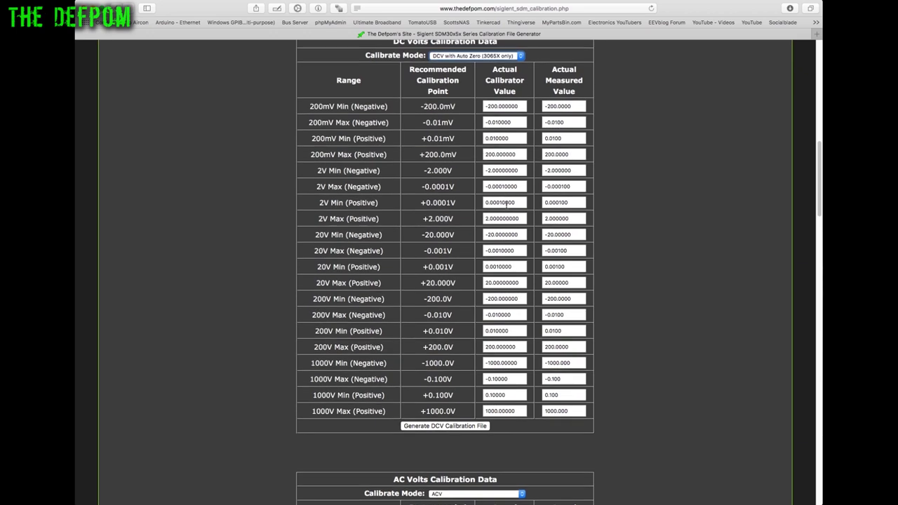
Enter "testing" as the SDM serial number and load its last calibration data for Primary Mode
{"action": "scroll", "coordinate": [506, 203], "scroll_direction": "up", "scroll_amount": 9}
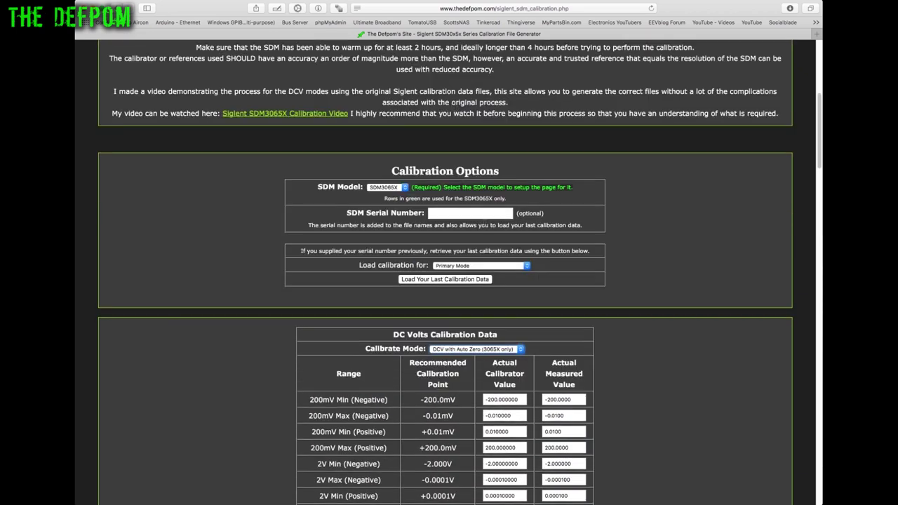
{"action": "left_click", "coordinate": [449, 213]}
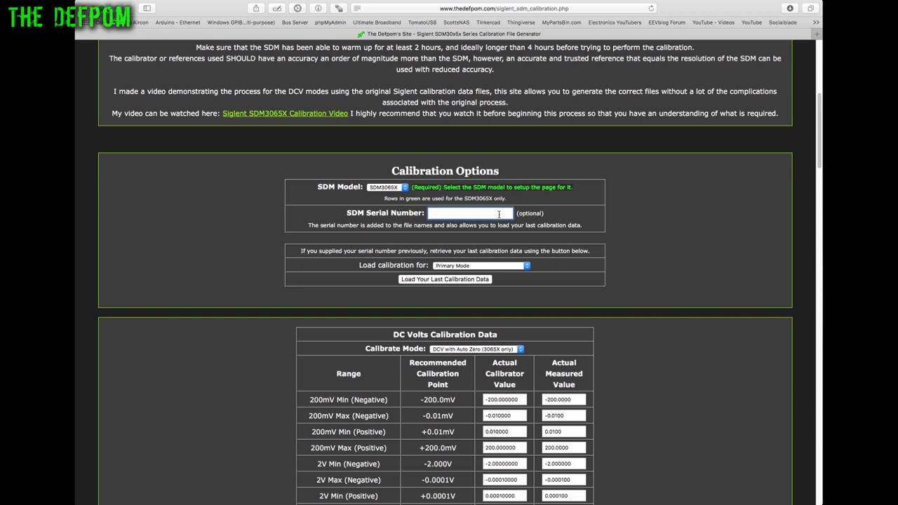
{"action": "type", "text": "testing"}
{"action": "left_click", "coordinate": [460, 280]}
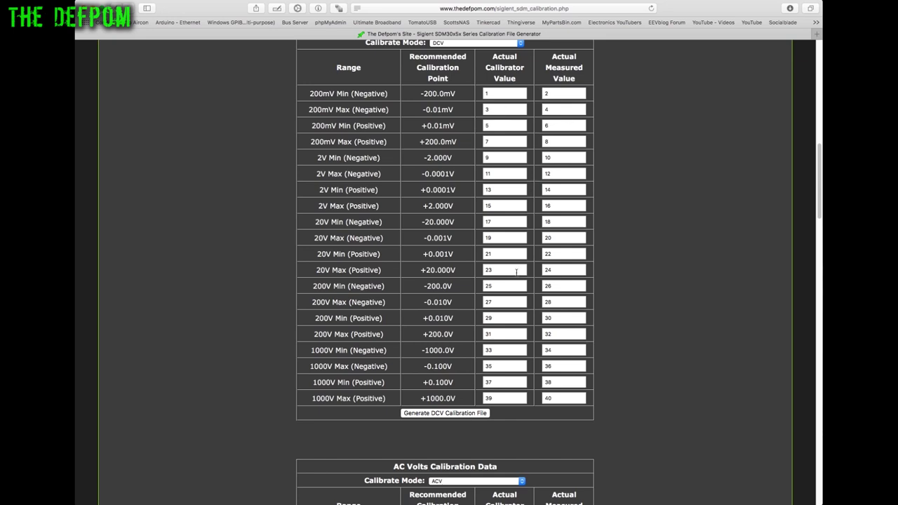
Examine the loaded calibrator and measured values in the voltage, current and 2 Wire Resistance tables
{"action": "scroll", "coordinate": [553, 353], "scroll_direction": "down", "scroll_amount": 8}
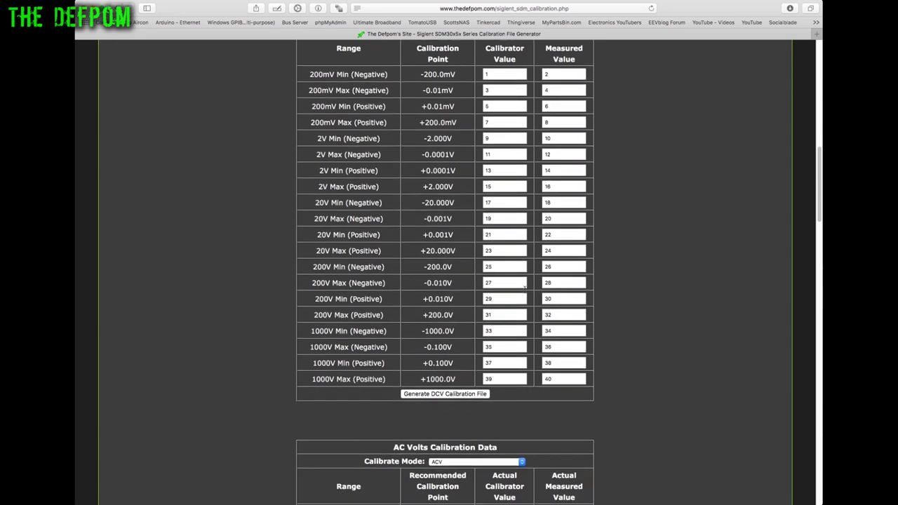
{"action": "scroll", "coordinate": [509, 324], "scroll_direction": "down", "scroll_amount": 9}
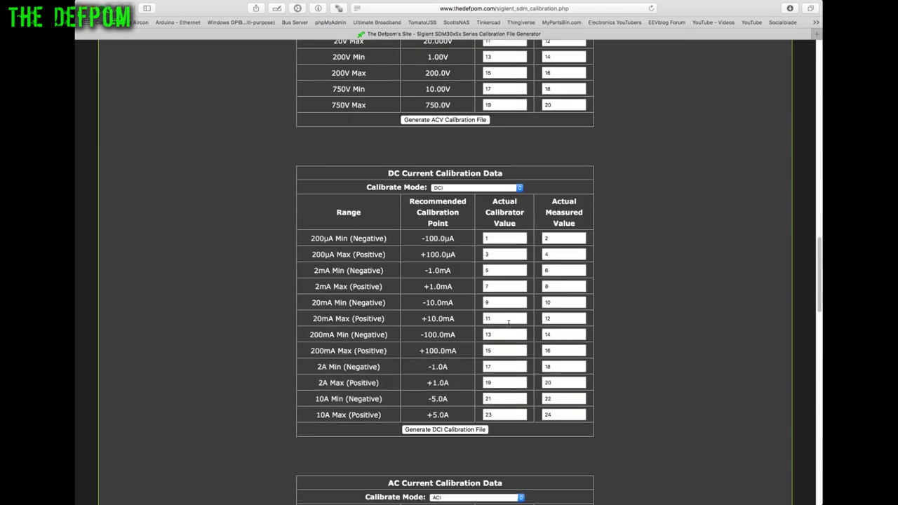
{"action": "scroll", "coordinate": [508, 320], "scroll_direction": "down", "scroll_amount": 8}
{"action": "scroll", "coordinate": [507, 316], "scroll_direction": "down", "scroll_amount": 10}
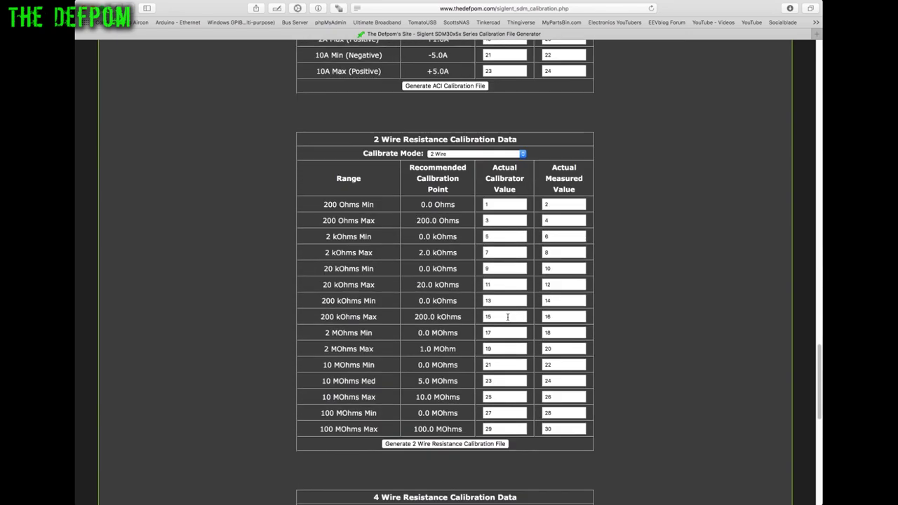
{"action": "scroll", "coordinate": [507, 316], "scroll_direction": "up", "scroll_amount": 20}
{"action": "scroll", "coordinate": [507, 316], "scroll_direction": "up", "scroll_amount": 18}
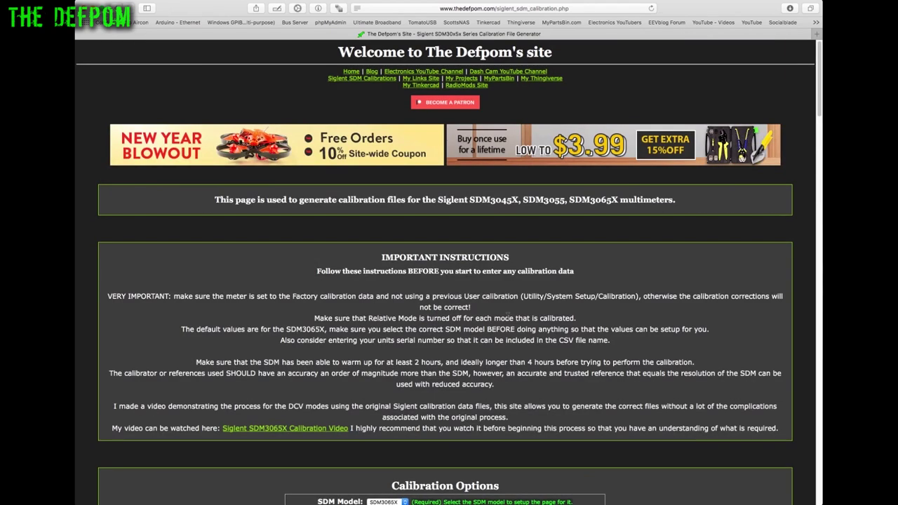
{"action": "scroll", "coordinate": [507, 316], "scroll_direction": "down", "scroll_amount": 20}
{"action": "scroll", "coordinate": [507, 316], "scroll_direction": "up", "scroll_amount": 2}
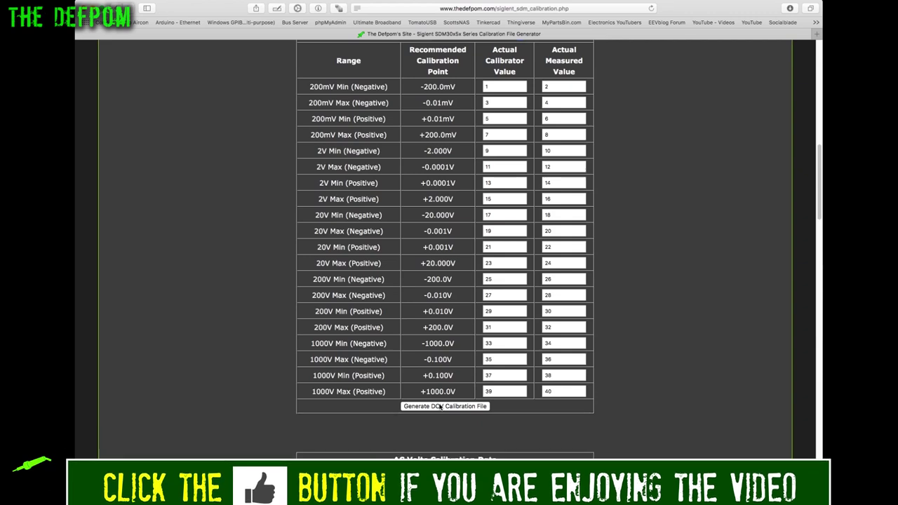
{"action": "scroll", "coordinate": [670, 352], "scroll_direction": "up", "scroll_amount": 1}
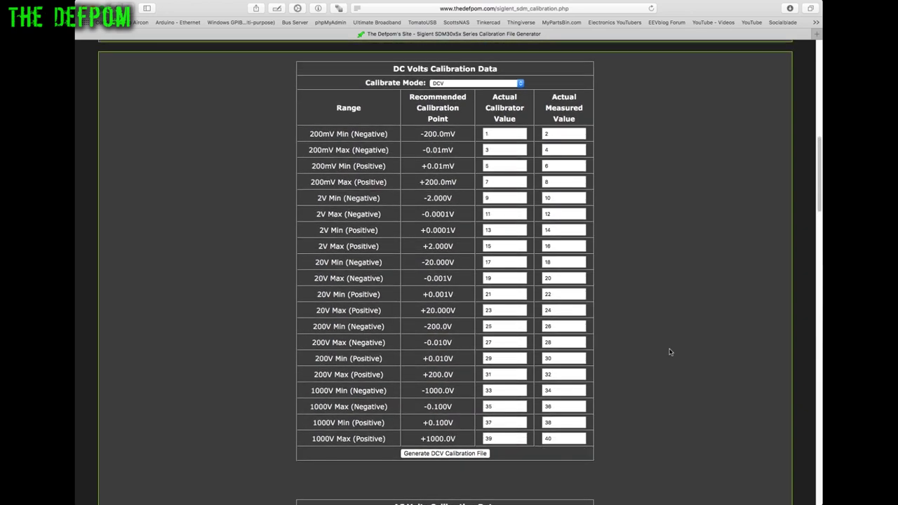
Select the SDM serial number entry and look through the calibration tables from DC Volts down to AC Current
{"action": "scroll", "coordinate": [631, 280], "scroll_direction": "up", "scroll_amount": 10}
{"action": "double_click", "coordinate": [482, 117]}
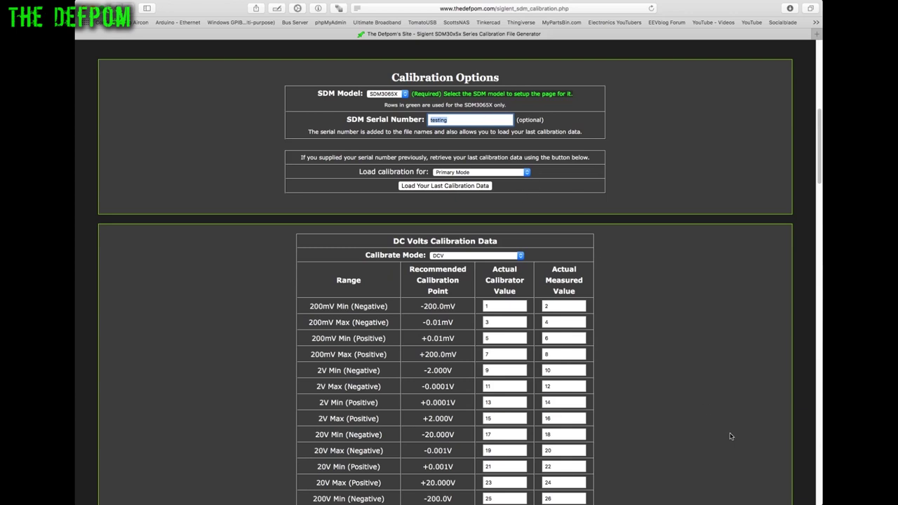
{"action": "scroll", "coordinate": [703, 433], "scroll_direction": "down", "scroll_amount": 1}
{"action": "scroll", "coordinate": [641, 372], "scroll_direction": "down", "scroll_amount": 1}
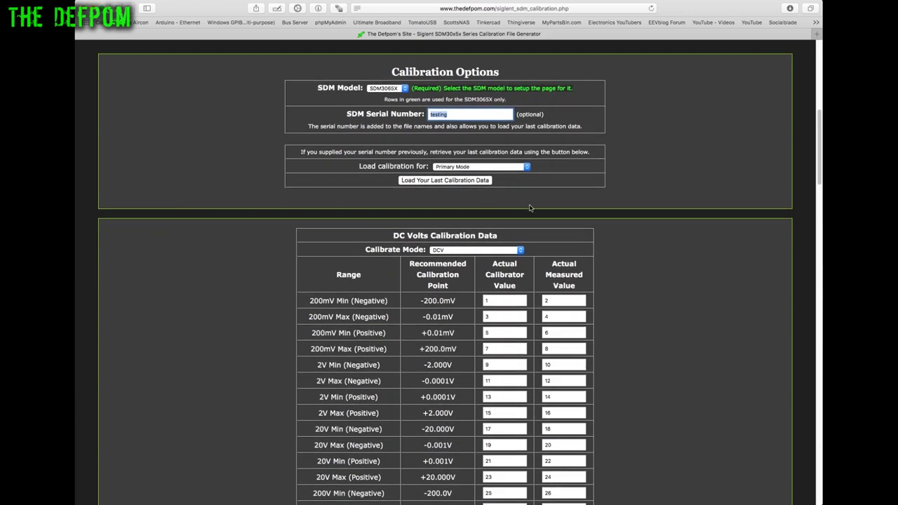
{"action": "scroll", "coordinate": [623, 304], "scroll_direction": "down", "scroll_amount": 2}
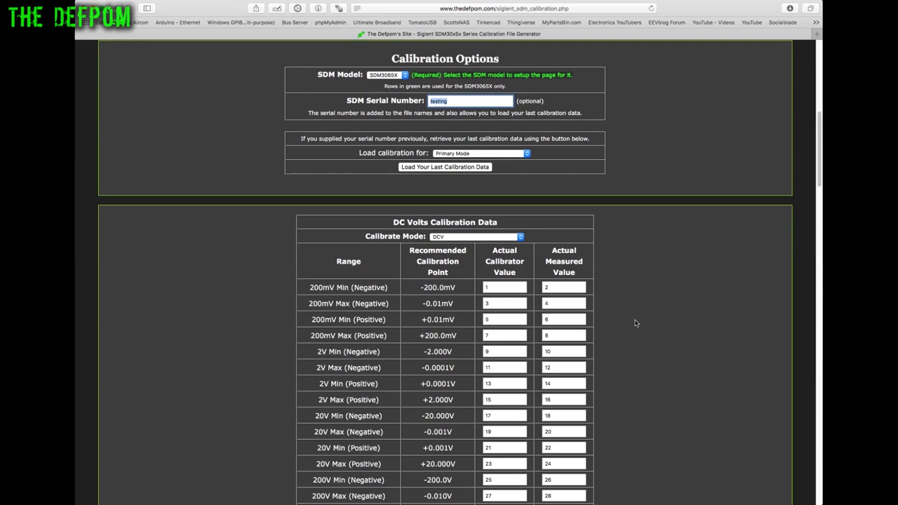
{"action": "scroll", "coordinate": [635, 322], "scroll_direction": "down", "scroll_amount": 2}
{"action": "scroll", "coordinate": [635, 323], "scroll_direction": "down", "scroll_amount": 4}
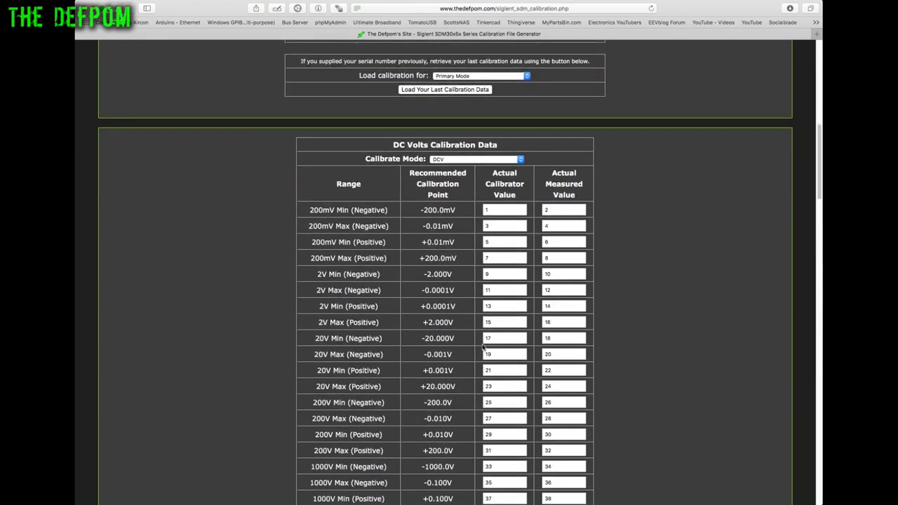
{"action": "scroll", "coordinate": [482, 343], "scroll_direction": "down", "scroll_amount": 3}
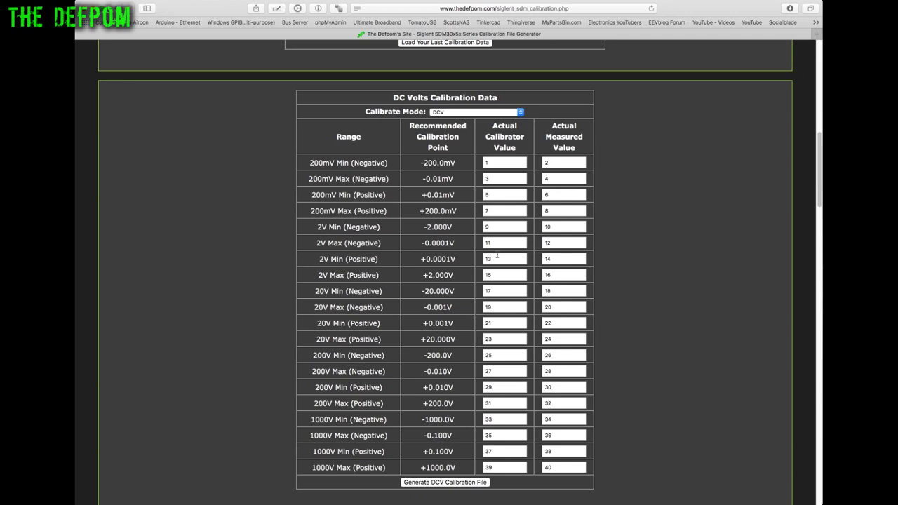
{"action": "scroll", "coordinate": [497, 326], "scroll_direction": "down", "scroll_amount": 3}
{"action": "scroll", "coordinate": [497, 327], "scroll_direction": "down", "scroll_amount": 20}
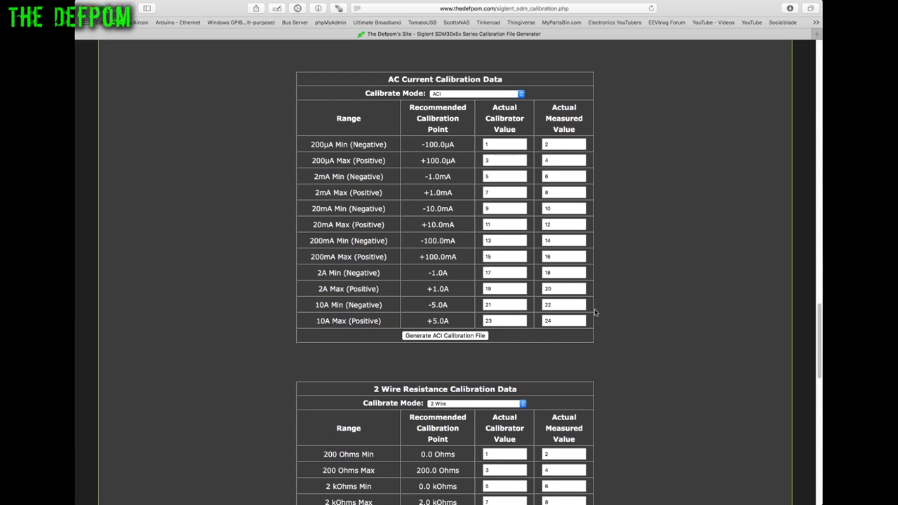
{"action": "scroll", "coordinate": [667, 352], "scroll_direction": "up", "scroll_amount": 5}
{"action": "scroll", "coordinate": [666, 352], "scroll_direction": "up", "scroll_amount": 15}
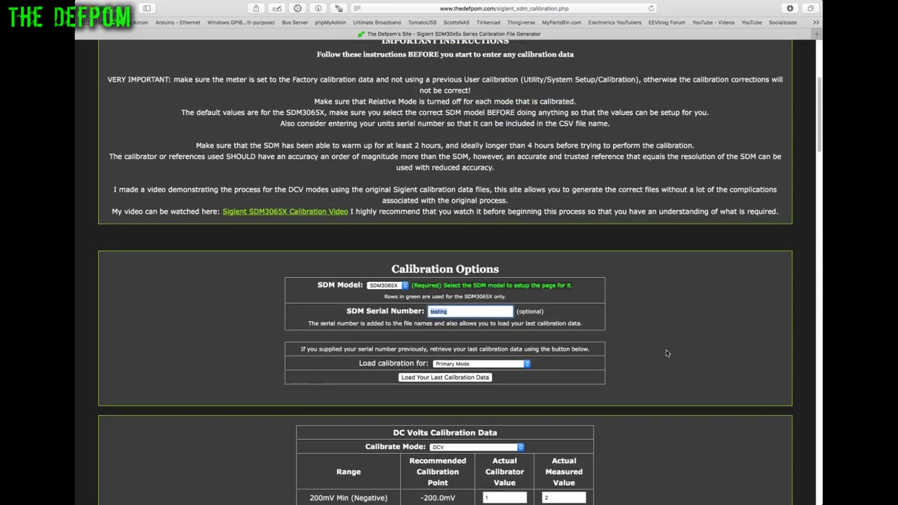
{"action": "scroll", "coordinate": [658, 352], "scroll_direction": "down", "scroll_amount": 3}
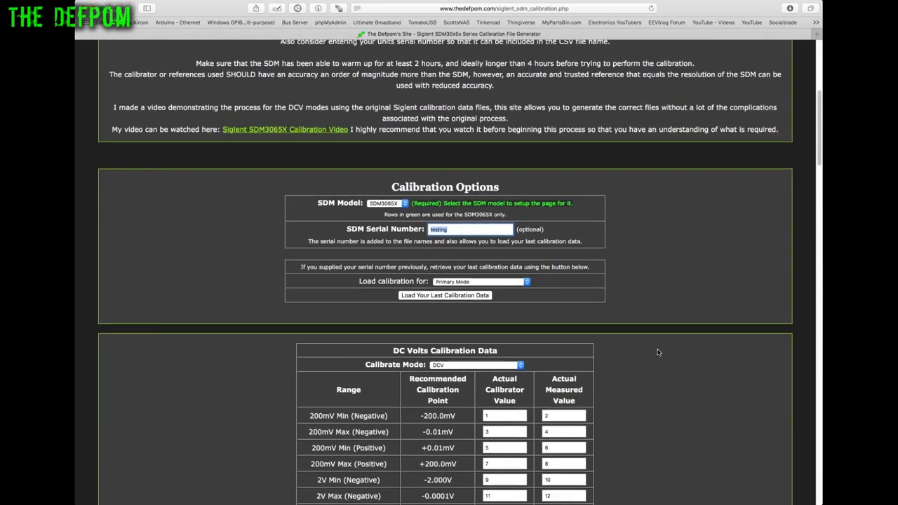
{"action": "scroll", "coordinate": [646, 352], "scroll_direction": "down", "scroll_amount": 1}
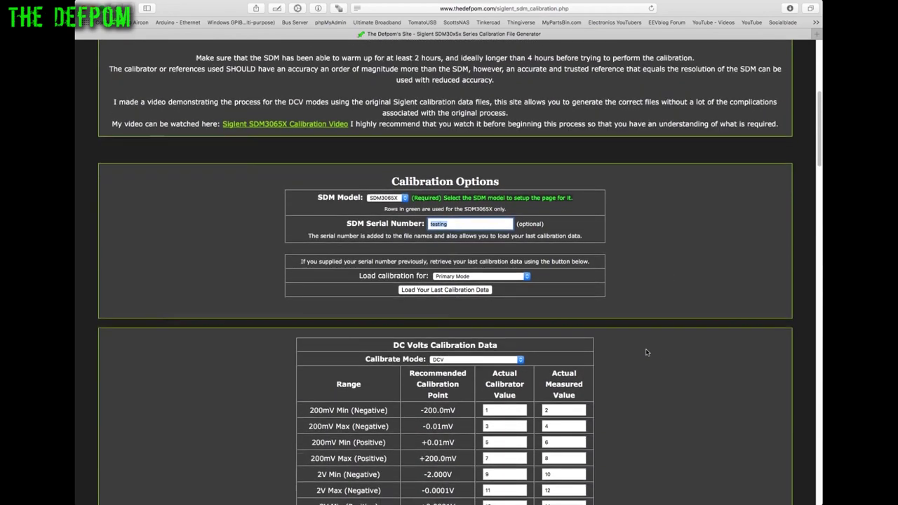
{"action": "scroll", "coordinate": [646, 352], "scroll_direction": "down", "scroll_amount": 1}
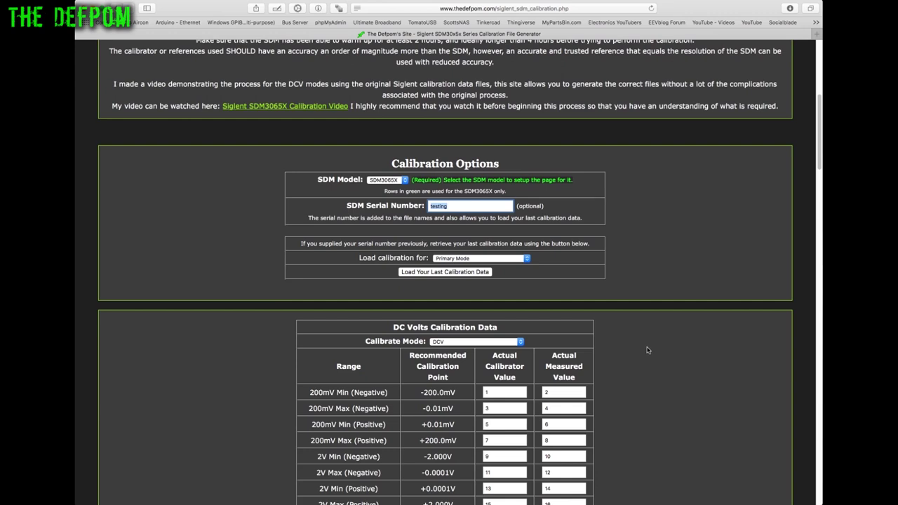
{"action": "scroll", "coordinate": [648, 351], "scroll_direction": "down", "scroll_amount": 1}
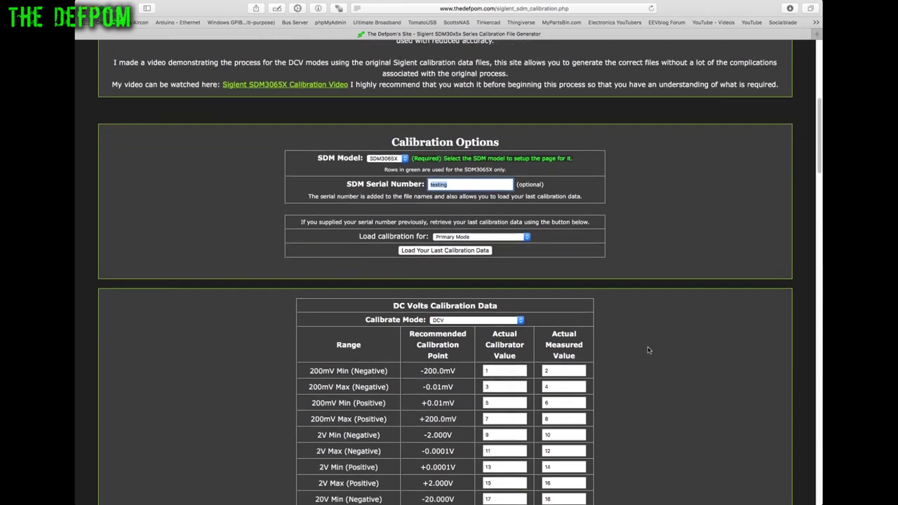
{"action": "scroll", "coordinate": [658, 357], "scroll_direction": "down", "scroll_amount": 1}
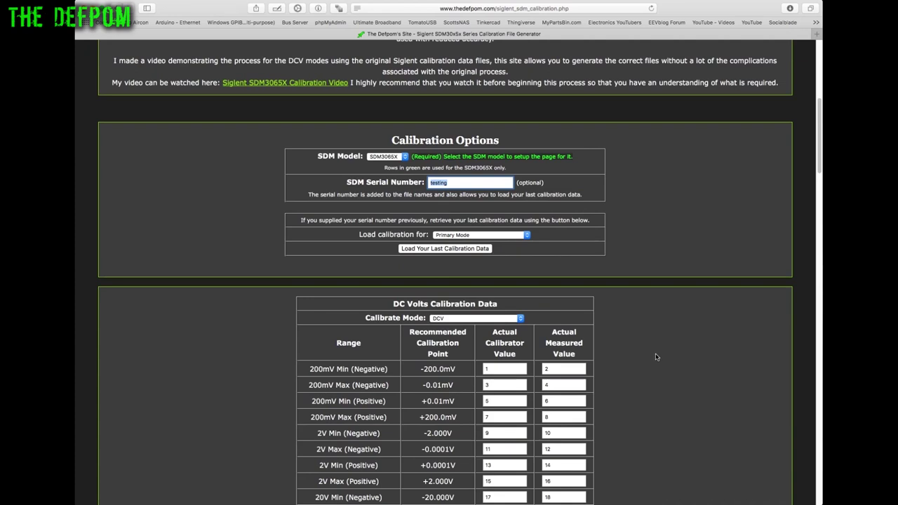
Examine the recommended points, calibrator values and measured values across all ranges of the DC Volts calibration table
{"action": "scroll", "coordinate": [656, 355], "scroll_direction": "down", "scroll_amount": 2}
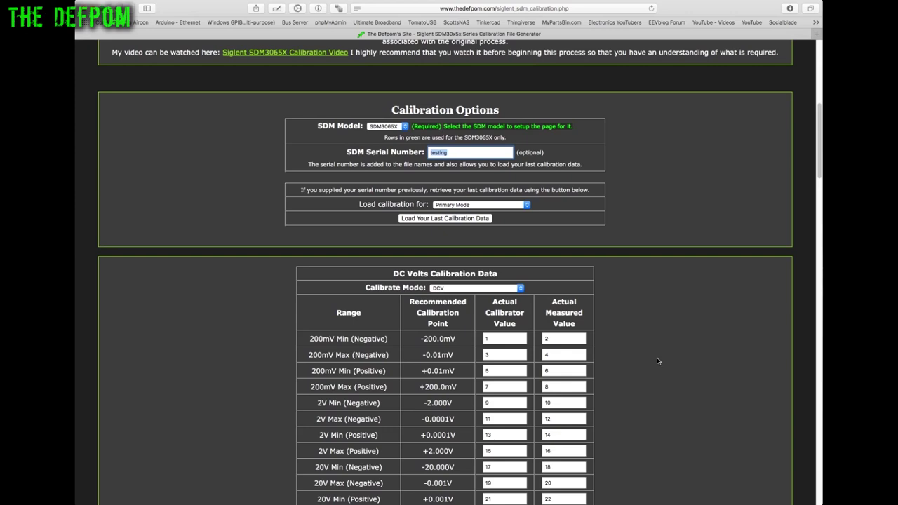
{"action": "scroll", "coordinate": [658, 358], "scroll_direction": "down", "scroll_amount": 1}
{"action": "scroll", "coordinate": [658, 358], "scroll_direction": "down", "scroll_amount": 1}
{"action": "scroll", "coordinate": [658, 358], "scroll_direction": "down", "scroll_amount": 5}
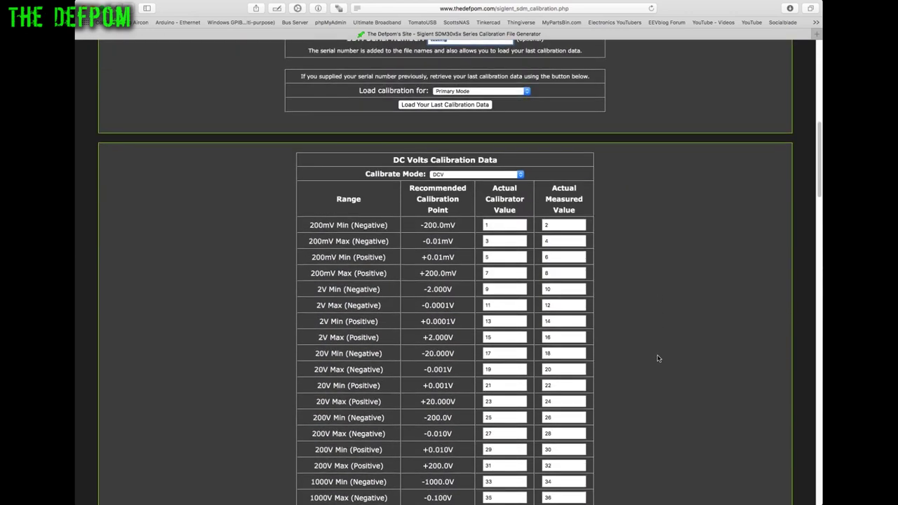
{"action": "scroll", "coordinate": [658, 358], "scroll_direction": "down", "scroll_amount": 1}
{"action": "scroll", "coordinate": [659, 360], "scroll_direction": "down", "scroll_amount": 2}
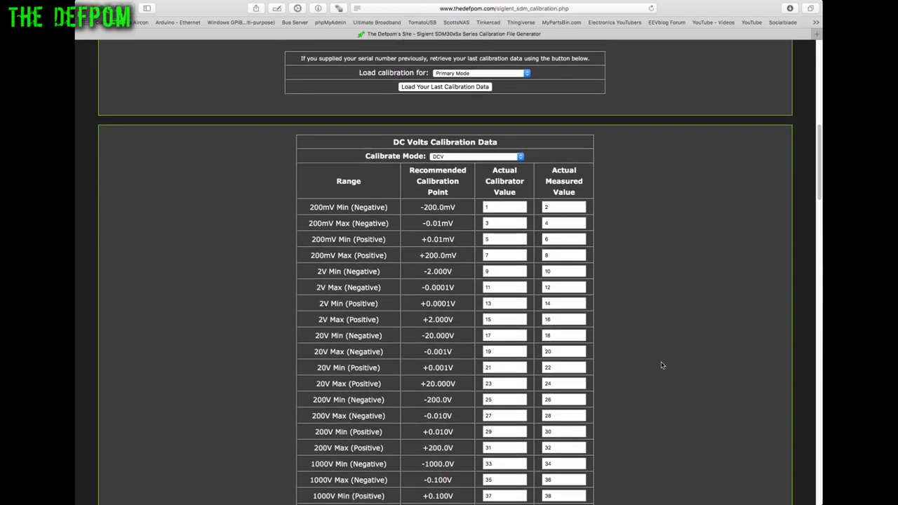
{"action": "scroll", "coordinate": [661, 366], "scroll_direction": "down", "scroll_amount": 3}
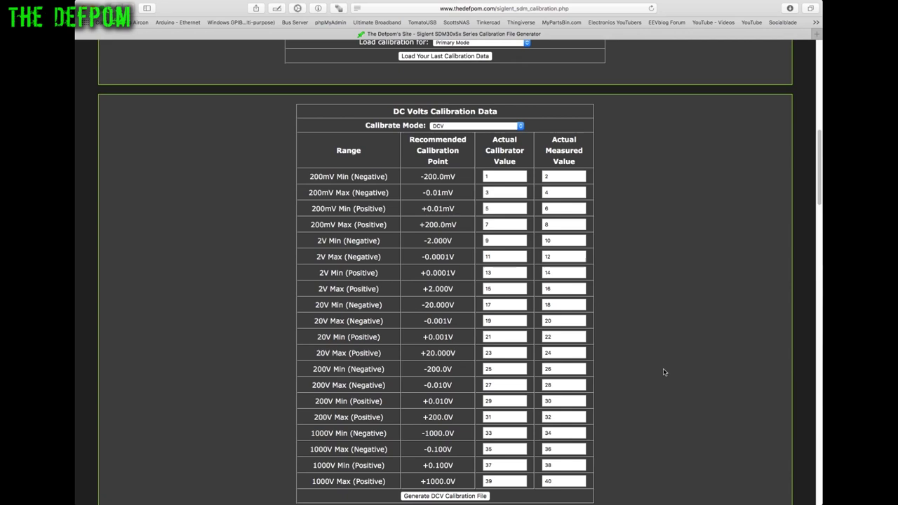
{"action": "scroll", "coordinate": [669, 368], "scroll_direction": "down", "scroll_amount": 1}
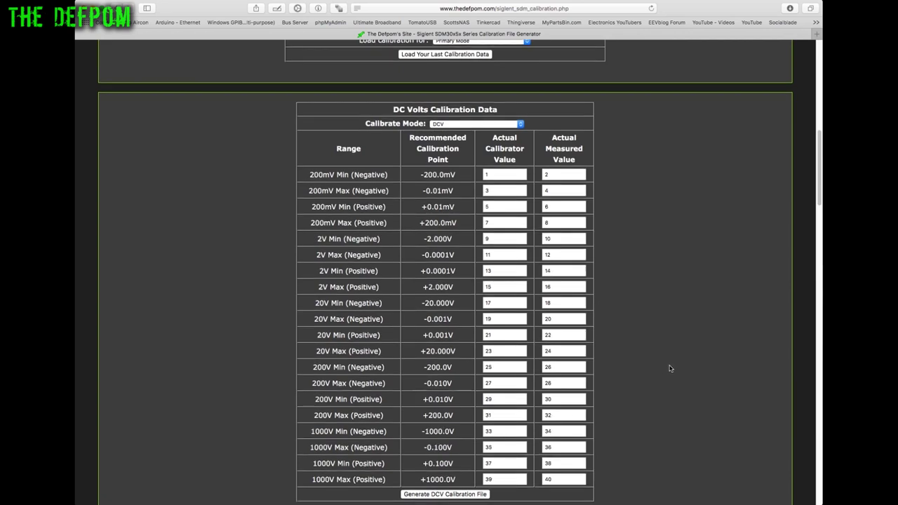
Revisit the important instructions and view the mode choices available for loading the last calibration data
{"action": "key", "text": "Home"}
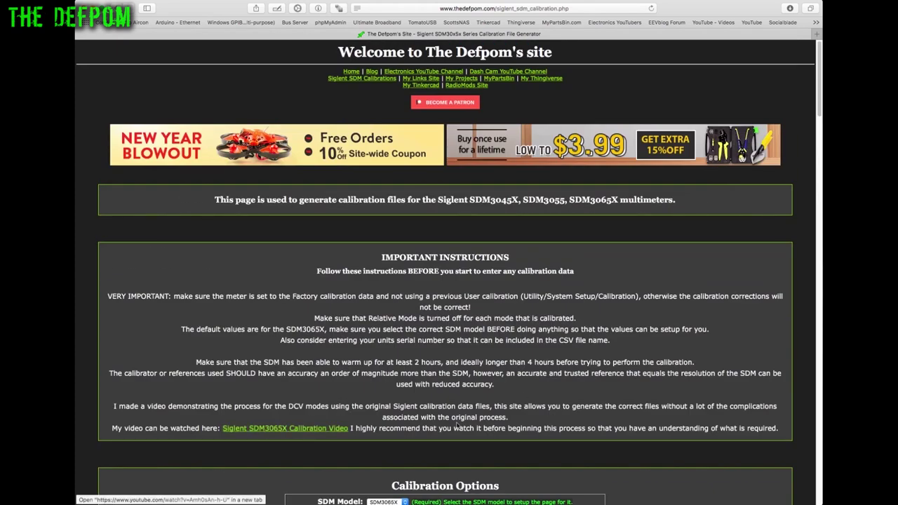
{"action": "scroll", "coordinate": [691, 411], "scroll_direction": "down", "scroll_amount": 10}
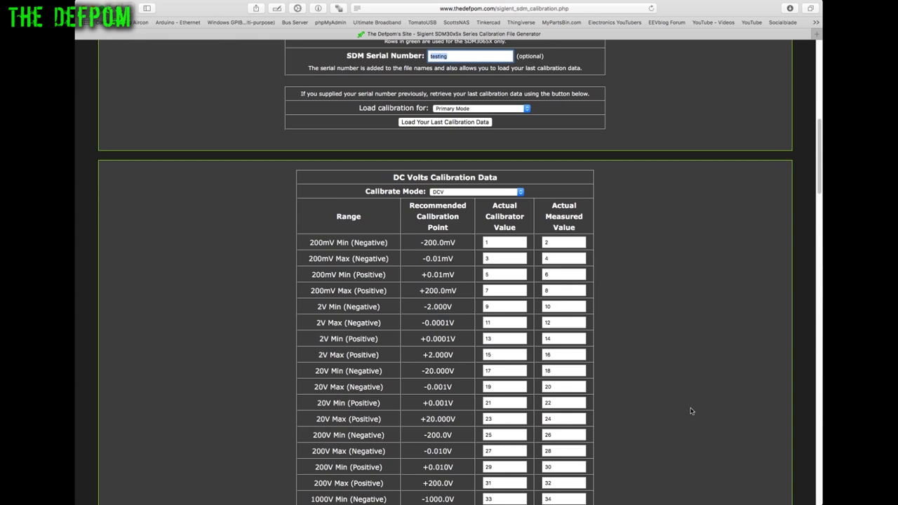
{"action": "scroll", "coordinate": [736, 236], "scroll_direction": "up", "scroll_amount": 1}
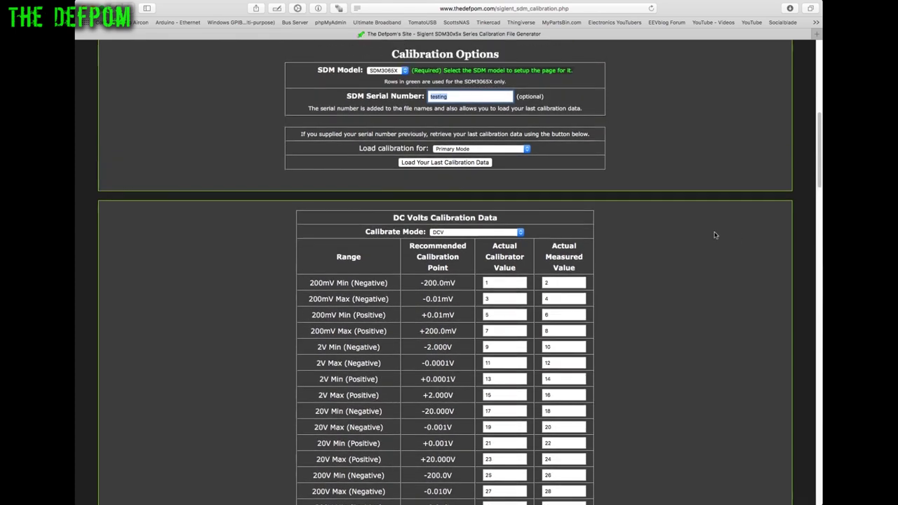
{"action": "left_click", "coordinate": [484, 151]}
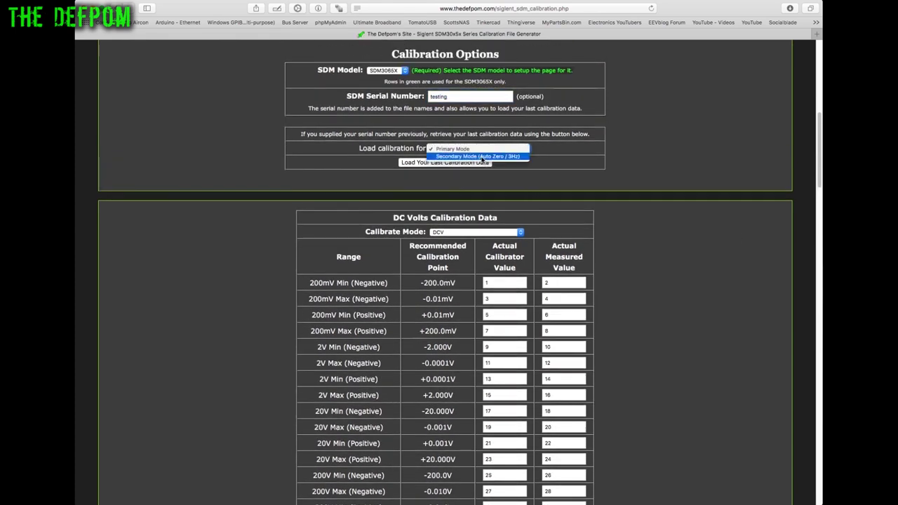
{"action": "scroll", "coordinate": [482, 160], "scroll_direction": "up", "scroll_amount": 3}
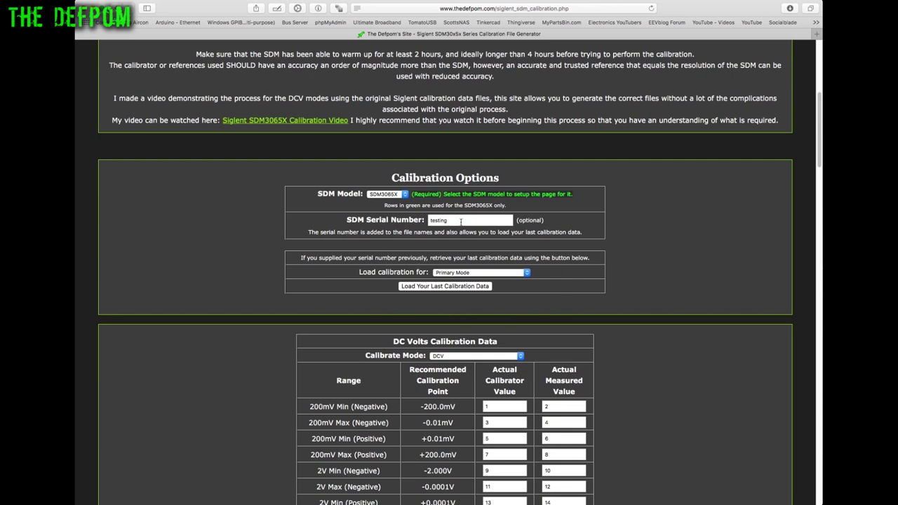
Try 0.2000 and 2000 as the actual calibrator value for the 200mV Min (Negative) range in the DC Volts table
{"action": "scroll", "coordinate": [670, 334], "scroll_direction": "down", "scroll_amount": 5}
{"action": "left_click", "coordinate": [508, 199]}
{"action": "scroll", "coordinate": [508, 253], "scroll_direction": "down", "scroll_amount": 1}
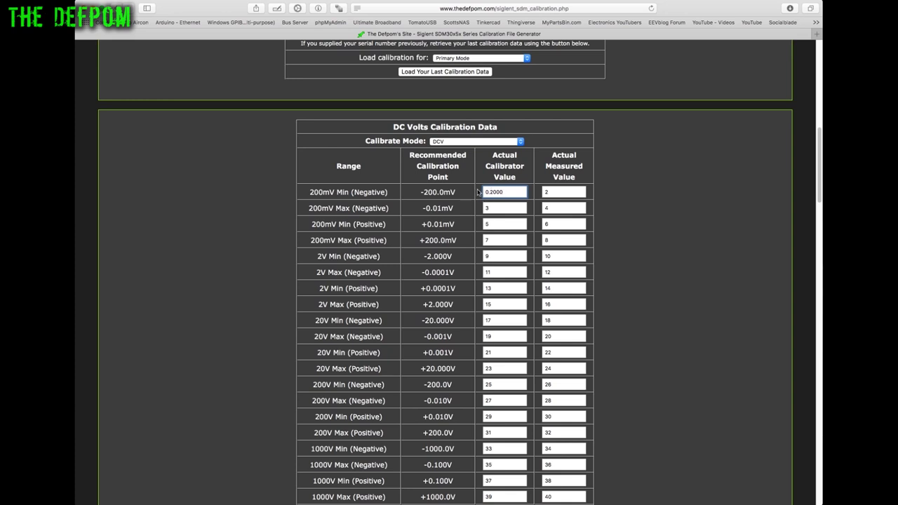
{"action": "double_click", "coordinate": [518, 191]}
{"action": "type", "text": "2000"}
Set the actual calibrator value for the 200µA Min (Negative) range in the DC Current table to -0.0002
{"action": "scroll", "coordinate": [663, 239], "scroll_direction": "down", "scroll_amount": 5}
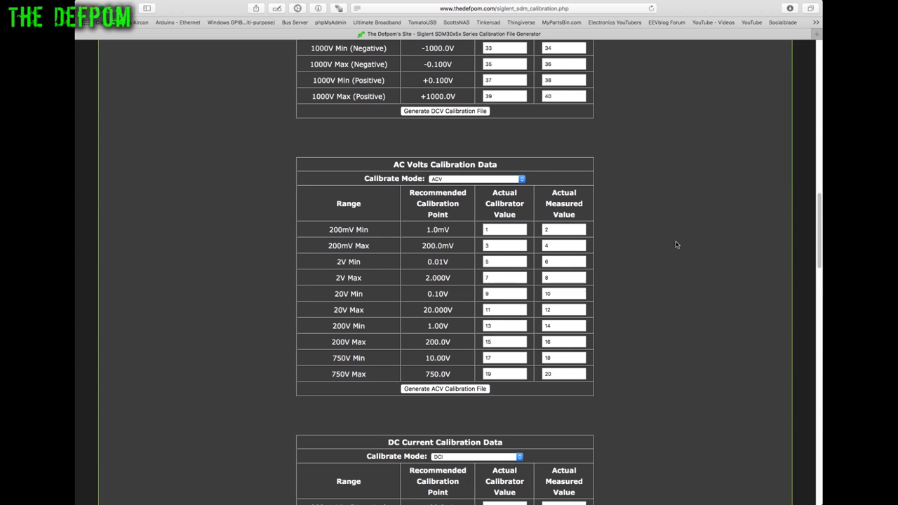
{"action": "scroll", "coordinate": [677, 240], "scroll_direction": "up", "scroll_amount": 2}
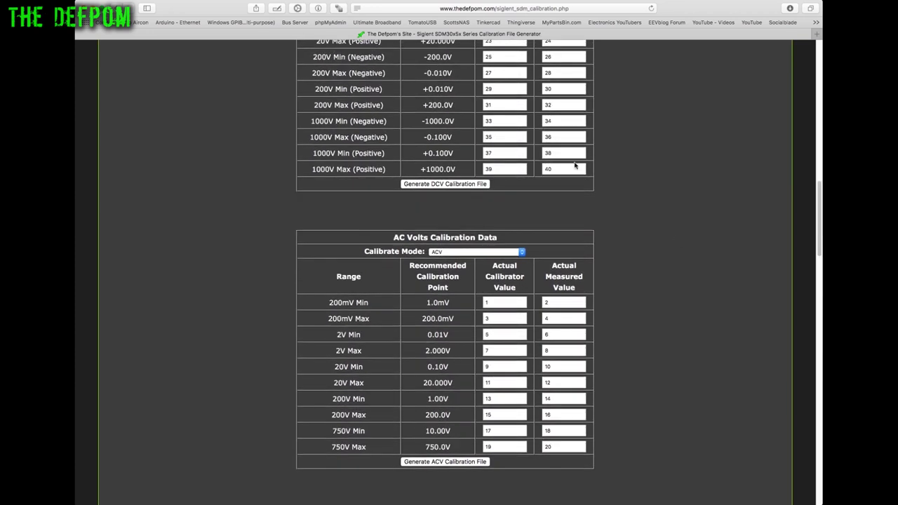
{"action": "scroll", "coordinate": [575, 279], "scroll_direction": "up", "scroll_amount": 1}
{"action": "scroll", "coordinate": [574, 274], "scroll_direction": "down", "scroll_amount": 5}
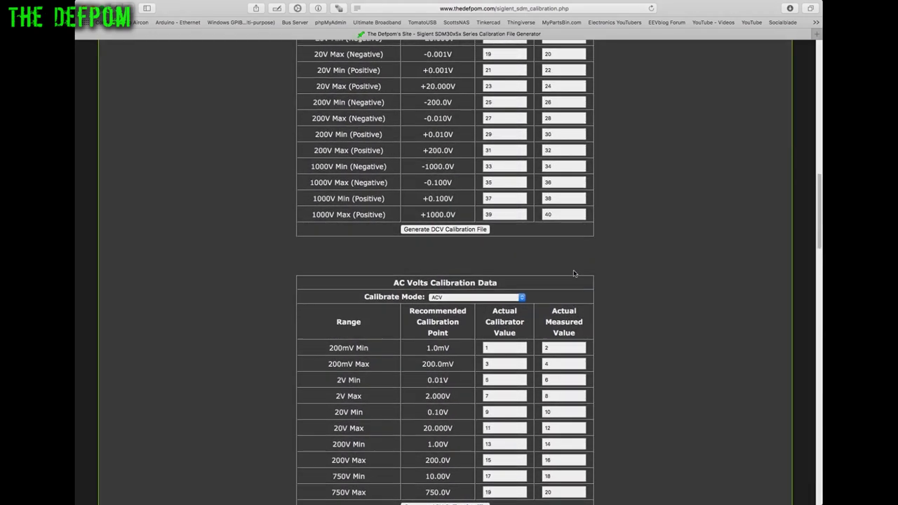
{"action": "scroll", "coordinate": [573, 269], "scroll_direction": "down", "scroll_amount": 3}
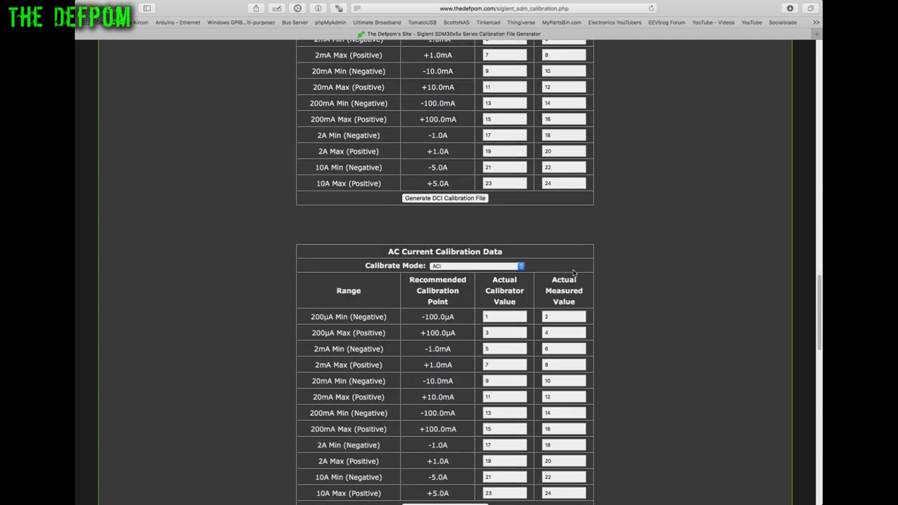
{"action": "scroll", "coordinate": [573, 269], "scroll_direction": "up", "scroll_amount": 2}
{"action": "left_click", "coordinate": [502, 160]}
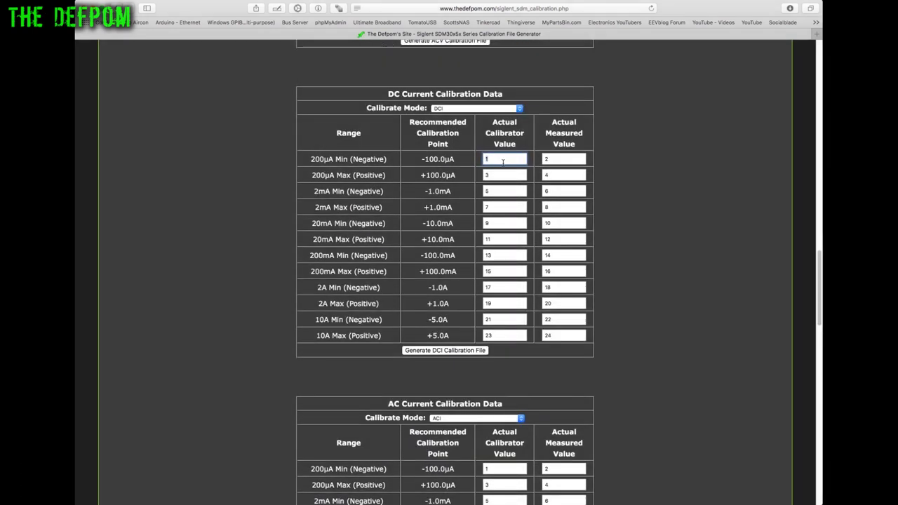
{"action": "type", "text": "0.0002"}
{"action": "left_click", "coordinate": [486, 159]}
{"action": "type", "text": "-"}
{"action": "left_click", "coordinate": [509, 175]}
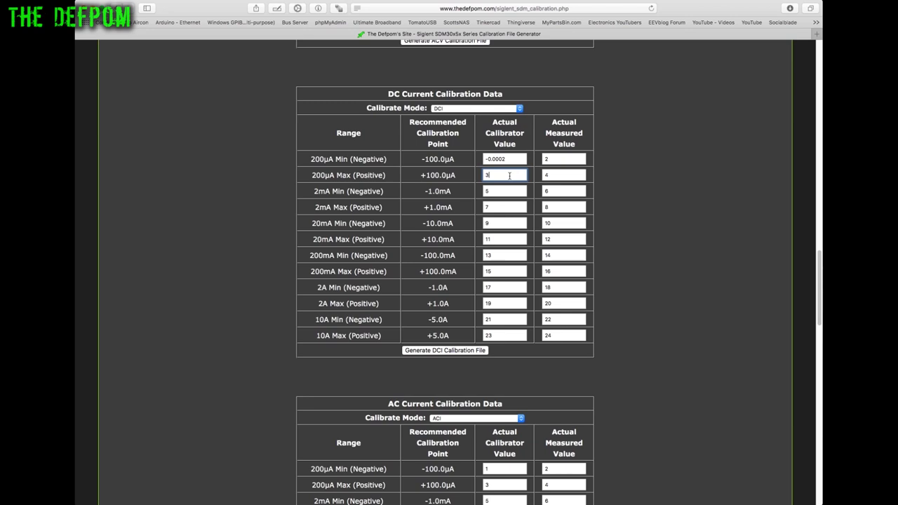
Replace the DC Current calibrator value for 200µA Min (Negative) with -100.00, matching the recommended point's microamp unit
{"action": "left_click", "coordinate": [520, 156]}
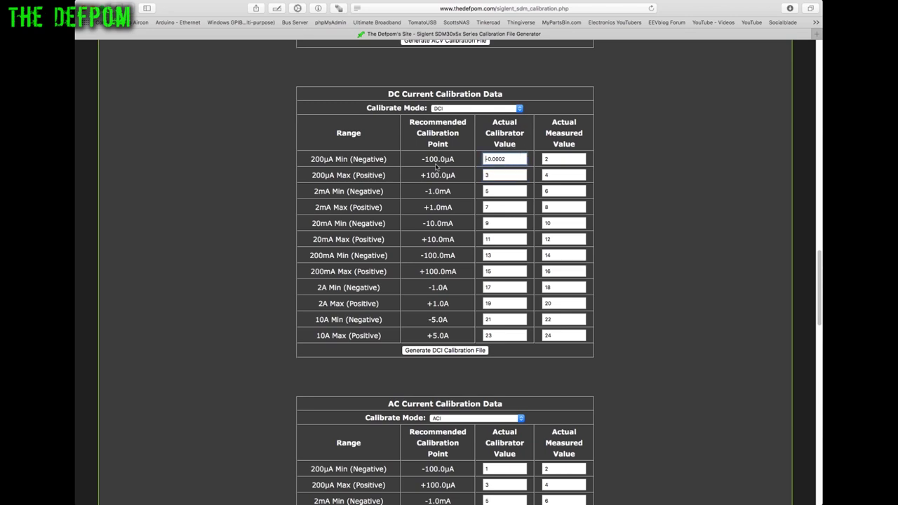
{"action": "left_click_drag", "start_coordinate": [516, 158], "coordinate": [475, 160]}
{"action": "left_click", "coordinate": [511, 157]}
{"action": "double_click", "coordinate": [483, 158]}
{"action": "type", "text": "-200.00"}
{"action": "left_click_drag", "start_coordinate": [424, 158], "coordinate": [446, 160]}
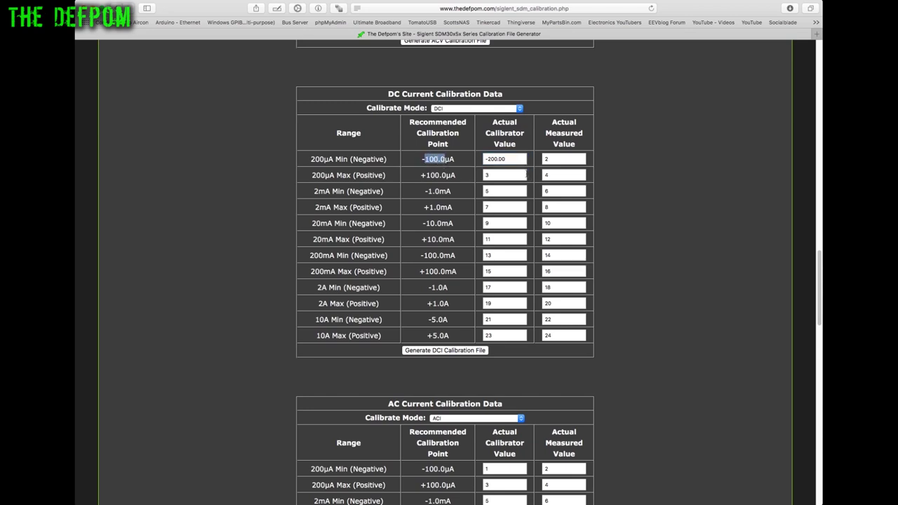
{"action": "left_click", "coordinate": [492, 159]}
{"action": "key", "text": "BackSpace"}
{"action": "type", "text": "1"}
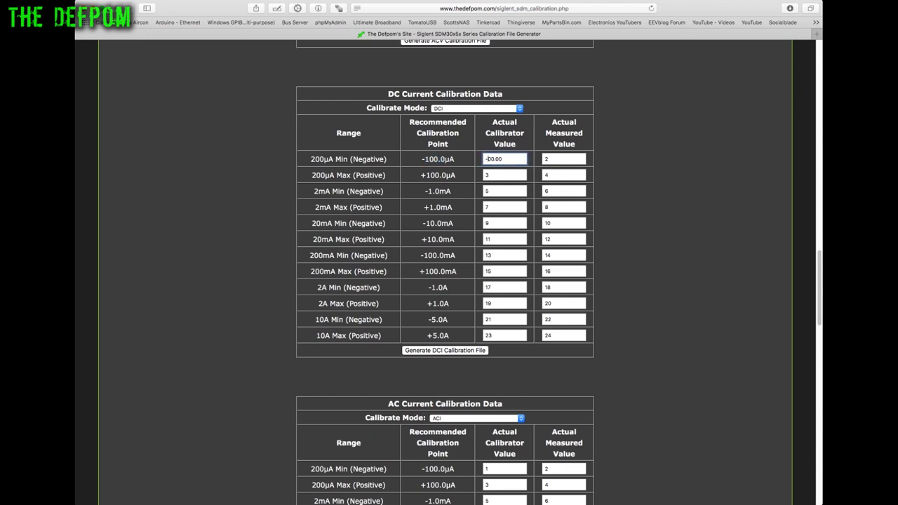
{"action": "left_click", "coordinate": [753, 202]}
Highlight the DC Current recommended calibration points from 200µA Min to 2A Max to check their units
{"action": "triple_click", "coordinate": [496, 158]}
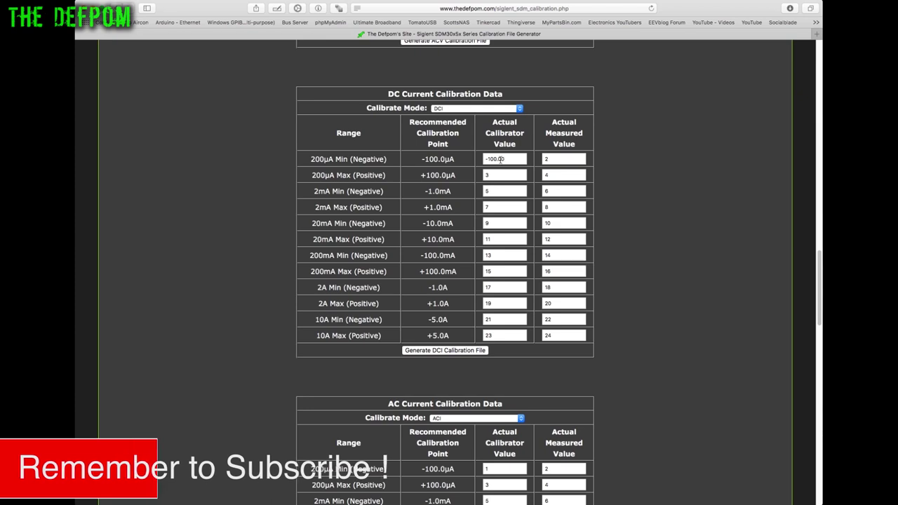
{"action": "left_click_drag", "start_coordinate": [442, 159], "coordinate": [443, 303]}
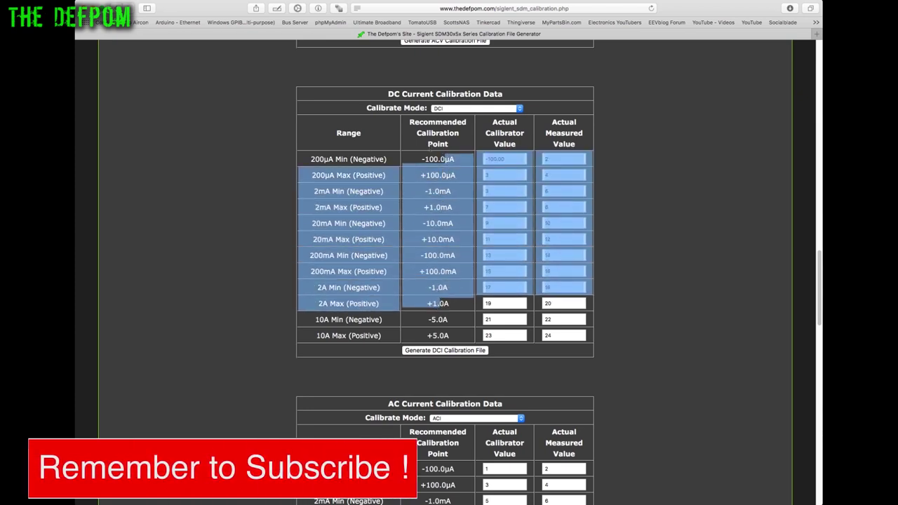
{"action": "left_click", "coordinate": [663, 245]}
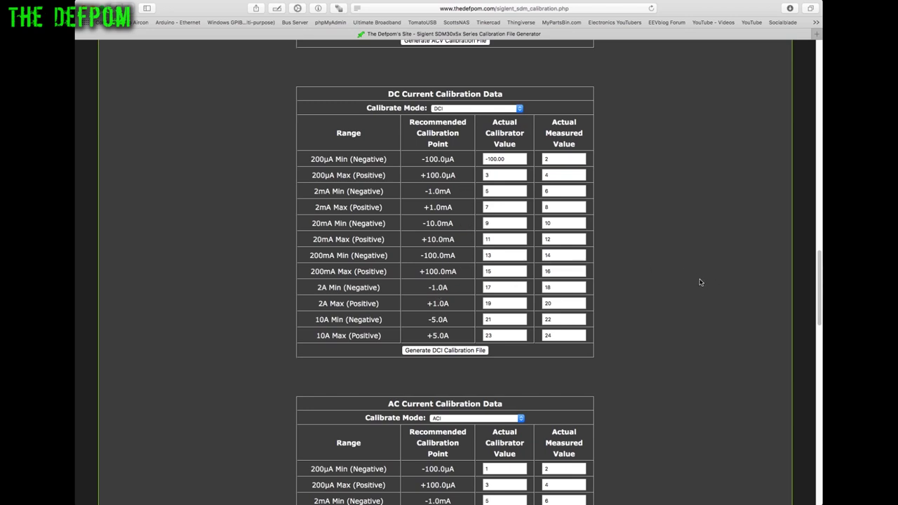
Set the actual calibrator value for the 2 MOhms Max range in the 2 Wire Resistance table to 1.000
{"action": "scroll", "coordinate": [699, 282], "scroll_direction": "down", "scroll_amount": 8}
{"action": "scroll", "coordinate": [699, 282], "scroll_direction": "down", "scroll_amount": 13}
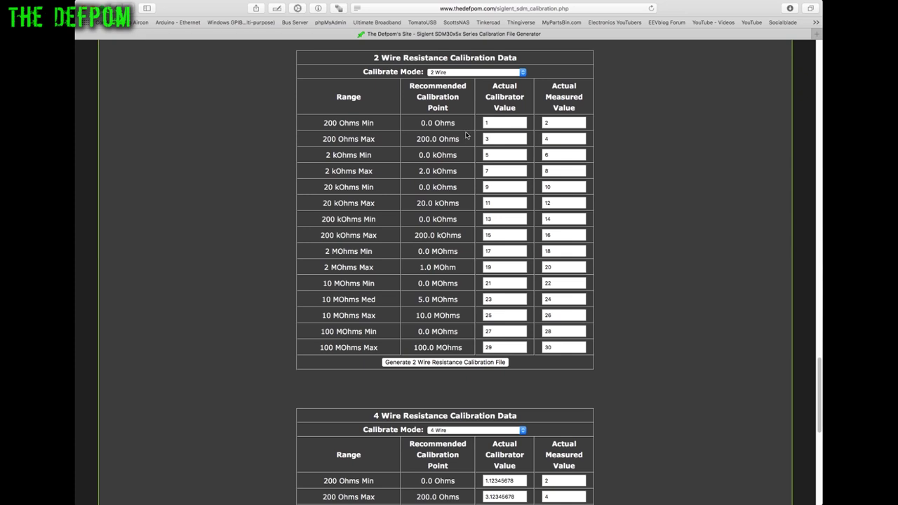
{"action": "left_click", "coordinate": [505, 173]}
{"action": "left_click", "coordinate": [510, 204]}
{"action": "left_click", "coordinate": [502, 265]}
{"action": "key", "text": "BackSpace"}
{"action": "key", "text": "BackSpace"}
{"action": "type", "text": "1.000"}
Set the 2 Wire Resistance calibrator value for the 100 MOhms Max range to 100
{"action": "left_click", "coordinate": [511, 345]}
{"action": "key", "text": "BackSpace"}
{"action": "key", "text": "BackSpace"}
{"action": "type", "text": "100"}
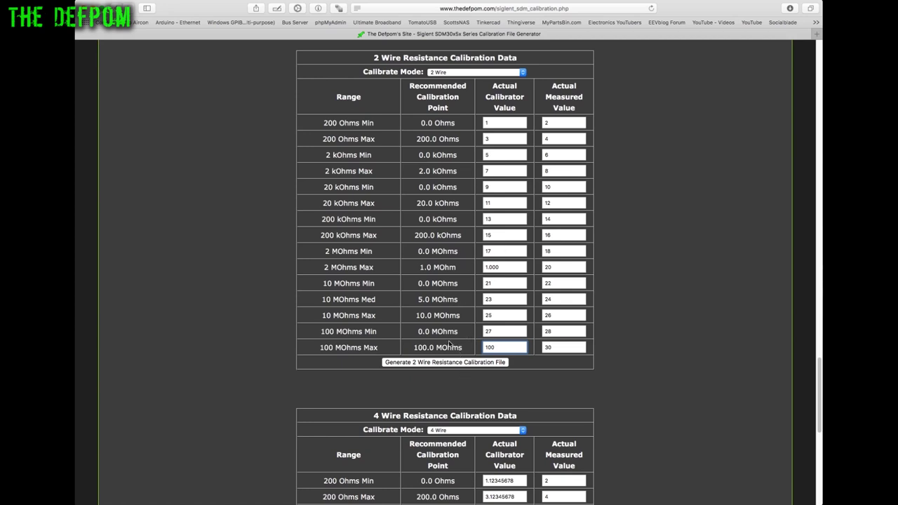
Highlight the 2 Wire Resistance recommended calibration points from the megohm ranges up to 200 Ohms Min
{"action": "left_click_drag", "start_coordinate": [461, 251], "coordinate": [457, 331]}
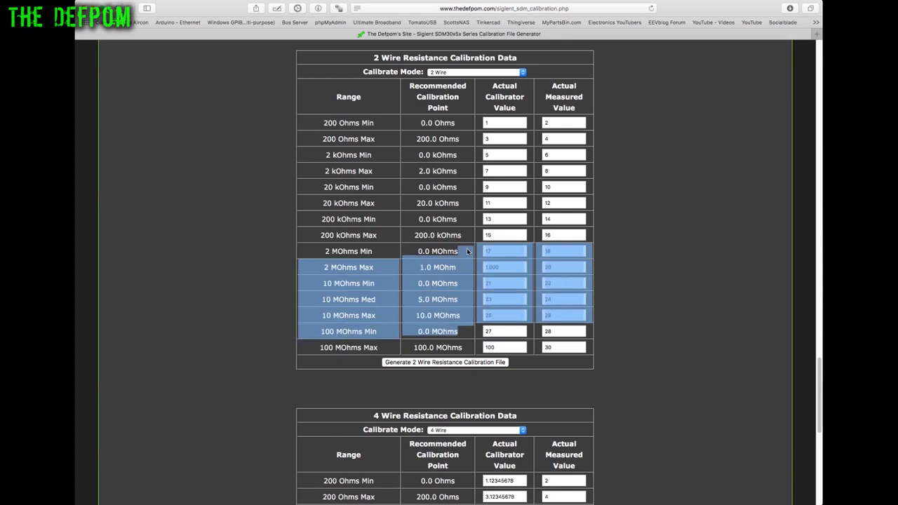
{"action": "left_click_drag", "start_coordinate": [462, 246], "coordinate": [458, 122]}
{"action": "left_click", "coordinate": [739, 124]}
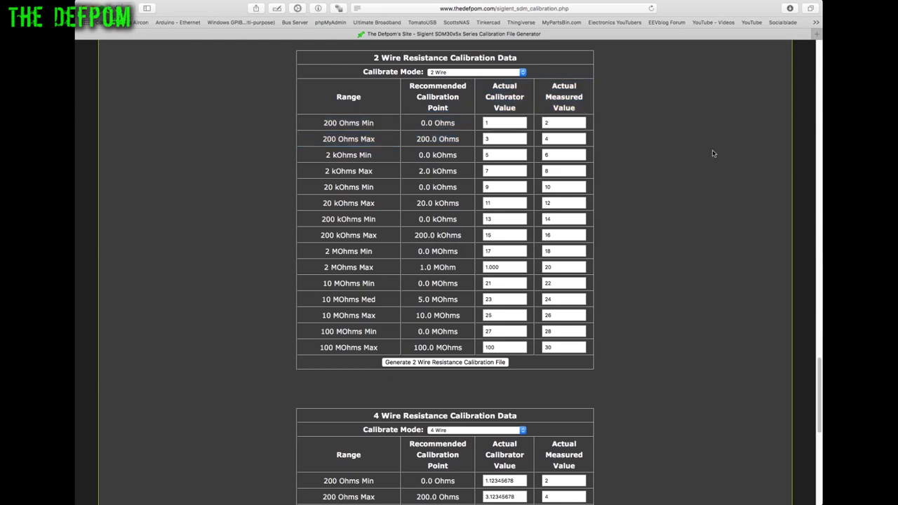
Review the 4 Wire Resistance table and its file generation option, and look back over the AC Current table
{"action": "scroll", "coordinate": [704, 198], "scroll_direction": "down", "scroll_amount": 6}
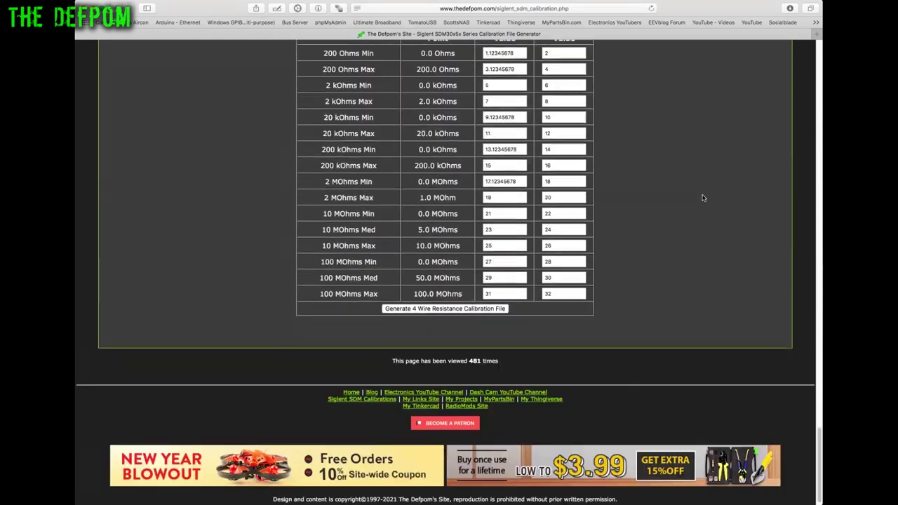
{"action": "scroll", "coordinate": [702, 198], "scroll_direction": "up", "scroll_amount": 2}
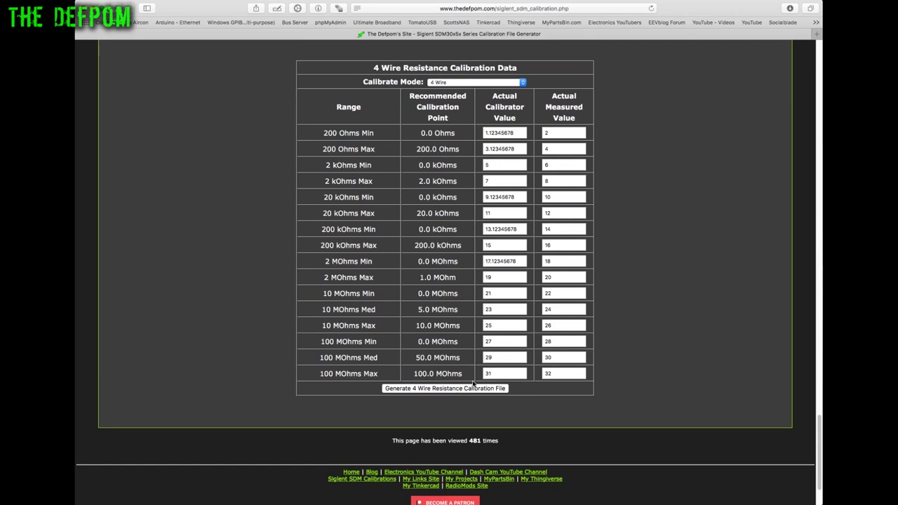
{"action": "scroll", "coordinate": [686, 366], "scroll_direction": "up", "scroll_amount": 10}
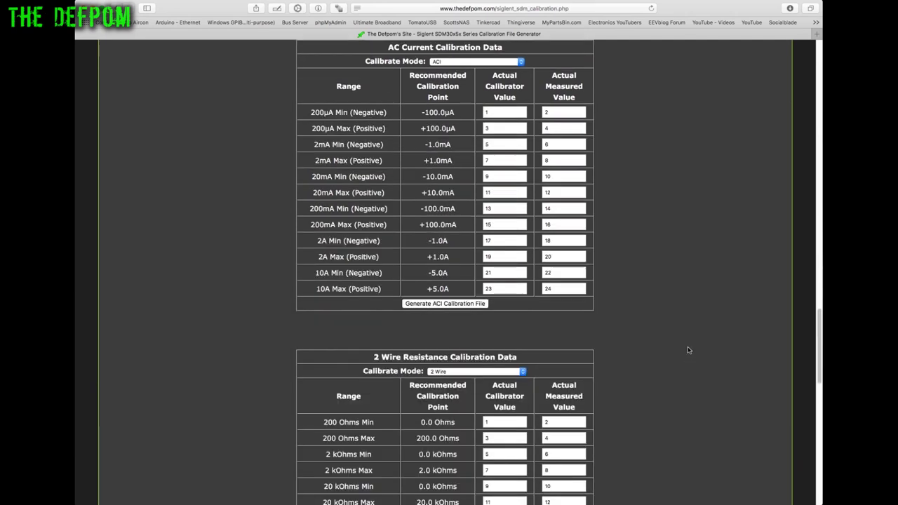
{"action": "scroll", "coordinate": [688, 350], "scroll_direction": "up", "scroll_amount": 1}
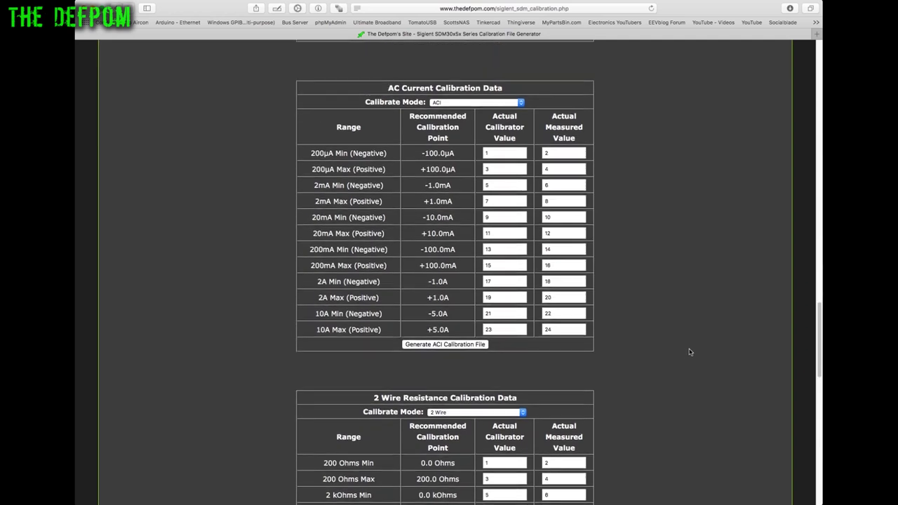
Return to the start of the page and examine the default calibrator and measured values in the DC Volts table
{"action": "scroll", "coordinate": [692, 362], "scroll_direction": "up", "scroll_amount": 8}
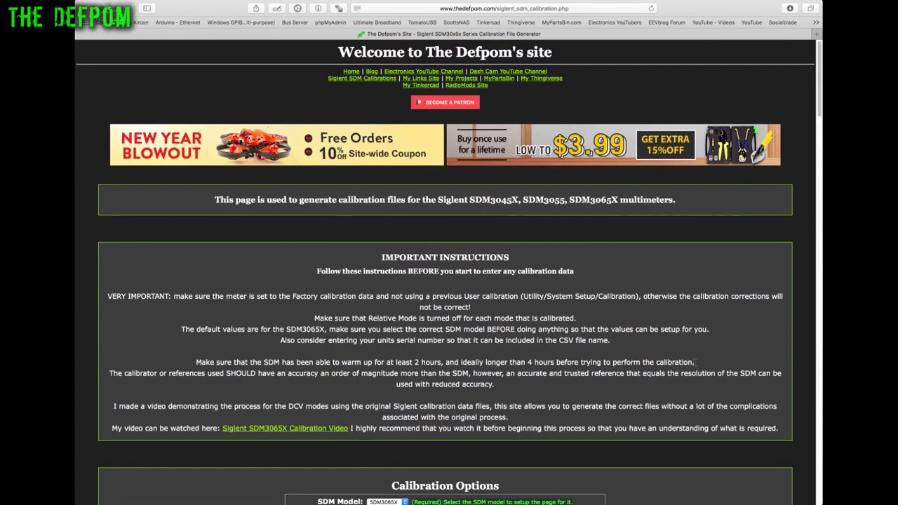
{"action": "scroll", "coordinate": [695, 365], "scroll_direction": "down", "scroll_amount": 10}
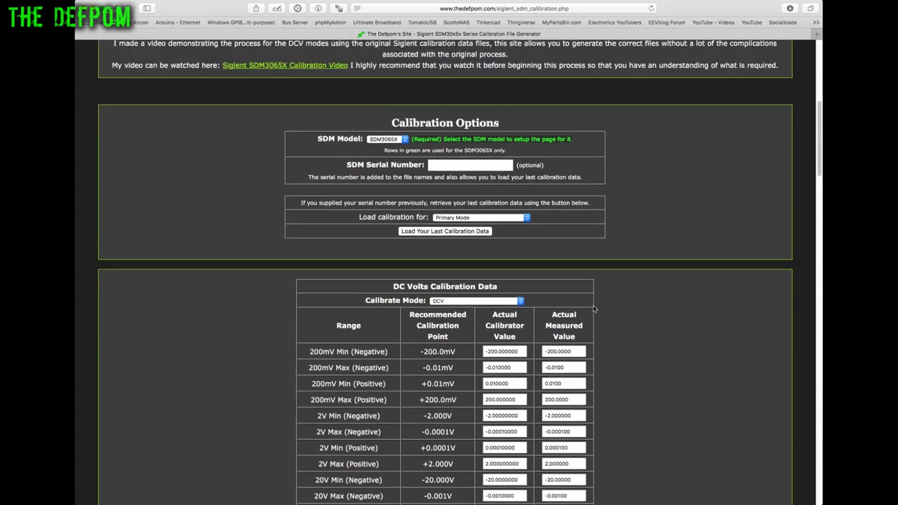
{"action": "scroll", "coordinate": [617, 337], "scroll_direction": "down", "scroll_amount": 2}
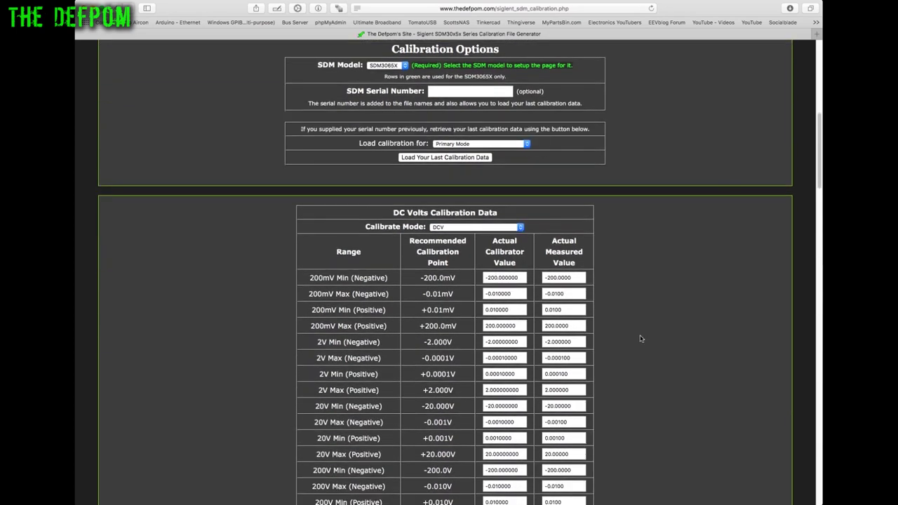
{"action": "scroll", "coordinate": [639, 324], "scroll_direction": "down", "scroll_amount": 3}
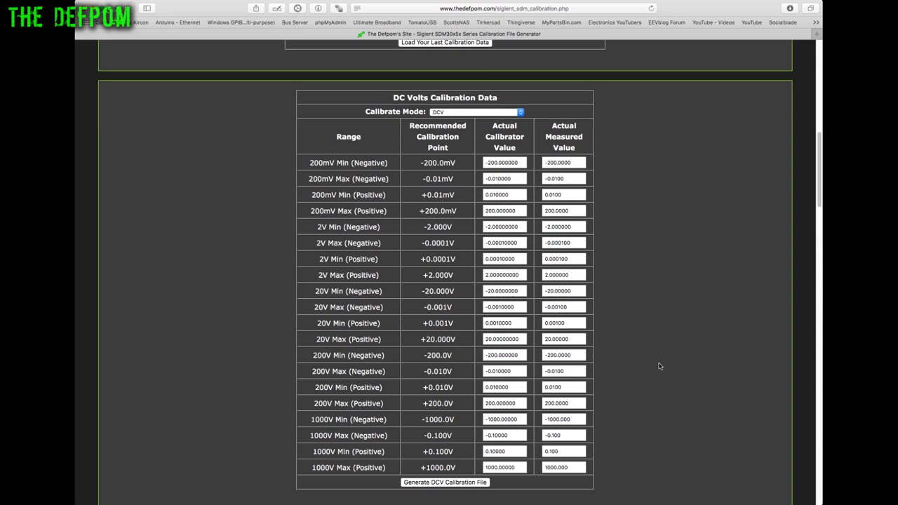
Generate the DCV calibration file for the SDM3065X from the default DC Volts values
{"action": "scroll", "coordinate": [661, 380], "scroll_direction": "up", "scroll_amount": 10}
{"action": "scroll", "coordinate": [661, 378], "scroll_direction": "down", "scroll_amount": 7}
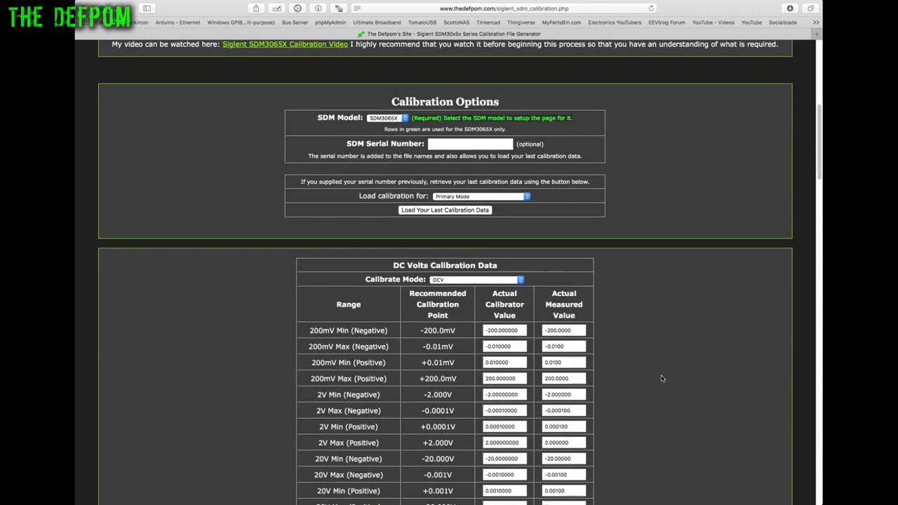
{"action": "scroll", "coordinate": [661, 378], "scroll_direction": "down", "scroll_amount": 5}
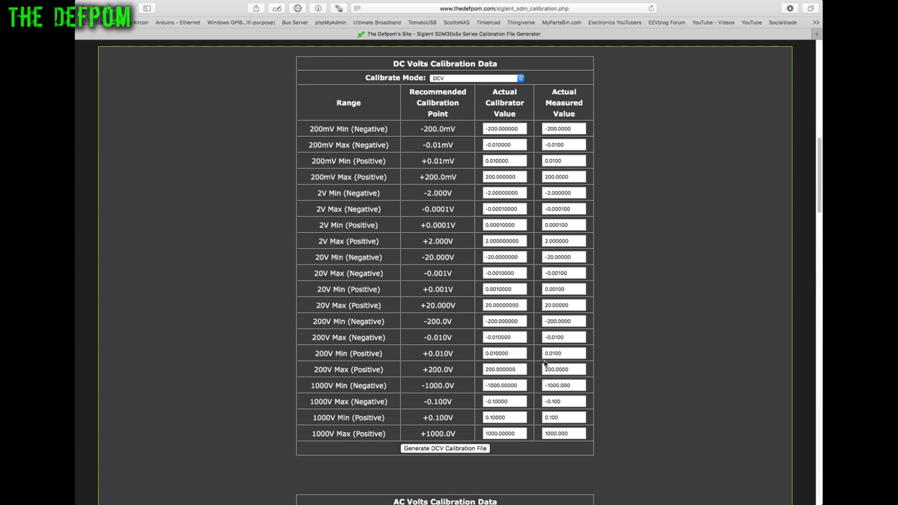
{"action": "left_click", "coordinate": [460, 449]}
Look over the DC Volts and AC Volts tables, the important instructions and the calibration options
{"action": "scroll", "coordinate": [701, 425], "scroll_direction": "down", "scroll_amount": 1}
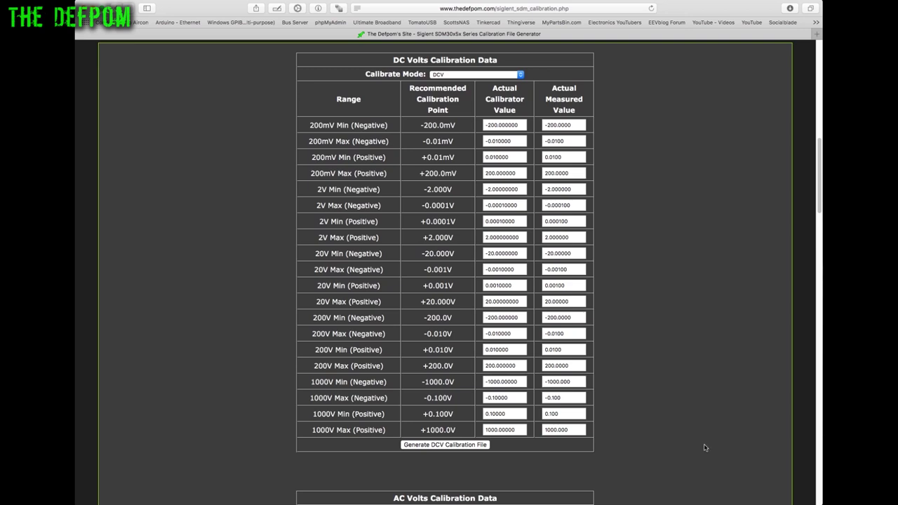
{"action": "scroll", "coordinate": [705, 447], "scroll_direction": "down", "scroll_amount": 1}
{"action": "scroll", "coordinate": [704, 448], "scroll_direction": "down", "scroll_amount": 4}
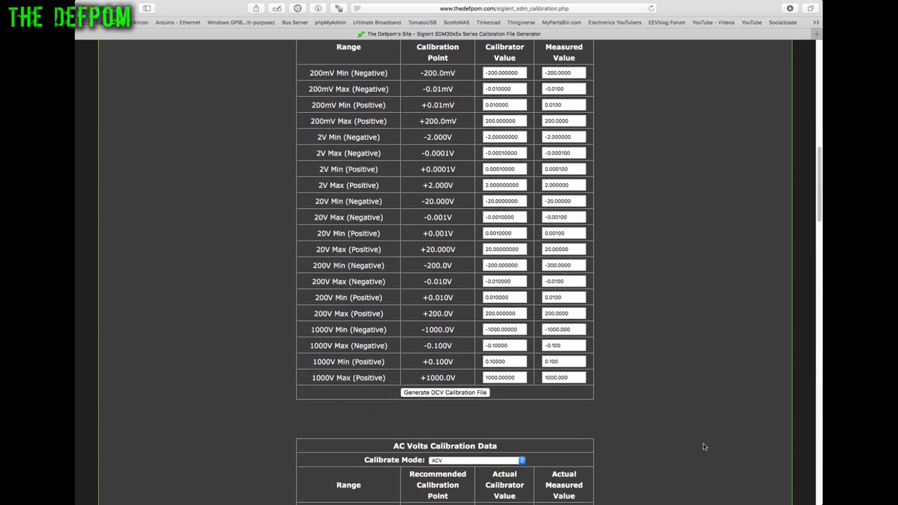
{"action": "scroll", "coordinate": [704, 446], "scroll_direction": "down", "scroll_amount": 5}
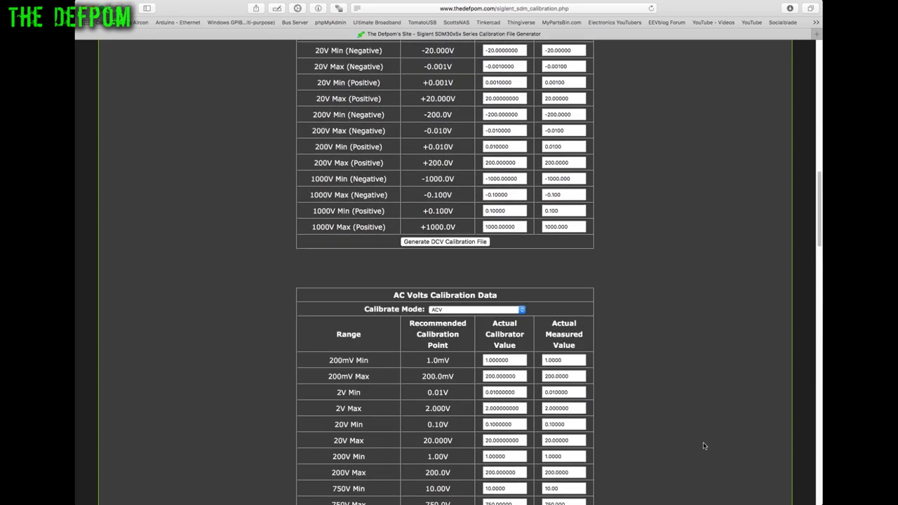
{"action": "scroll", "coordinate": [706, 441], "scroll_direction": "down", "scroll_amount": 4}
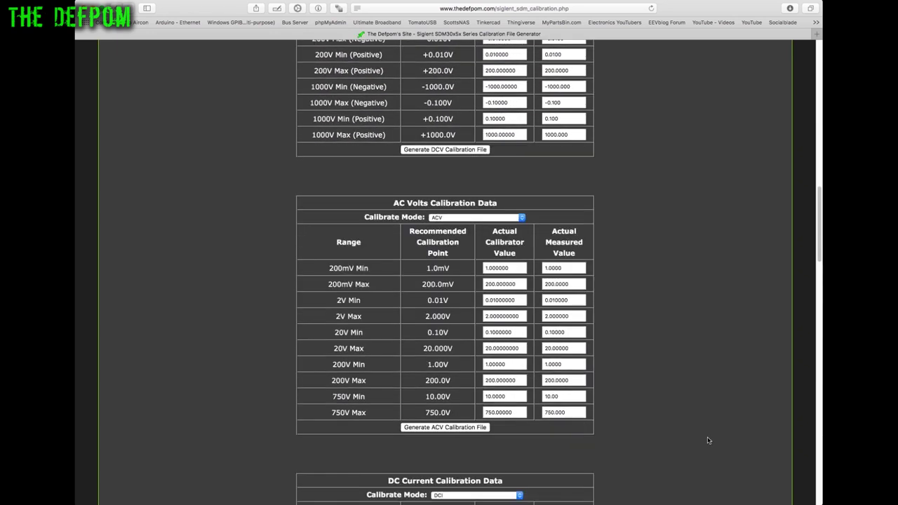
{"action": "scroll", "coordinate": [700, 467], "scroll_direction": "up", "scroll_amount": 20}
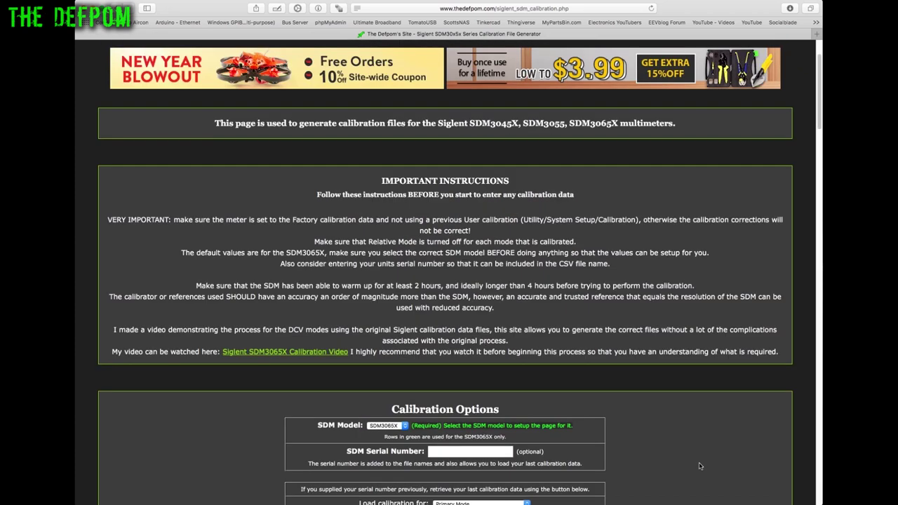
{"action": "scroll", "coordinate": [699, 466], "scroll_direction": "down", "scroll_amount": 3}
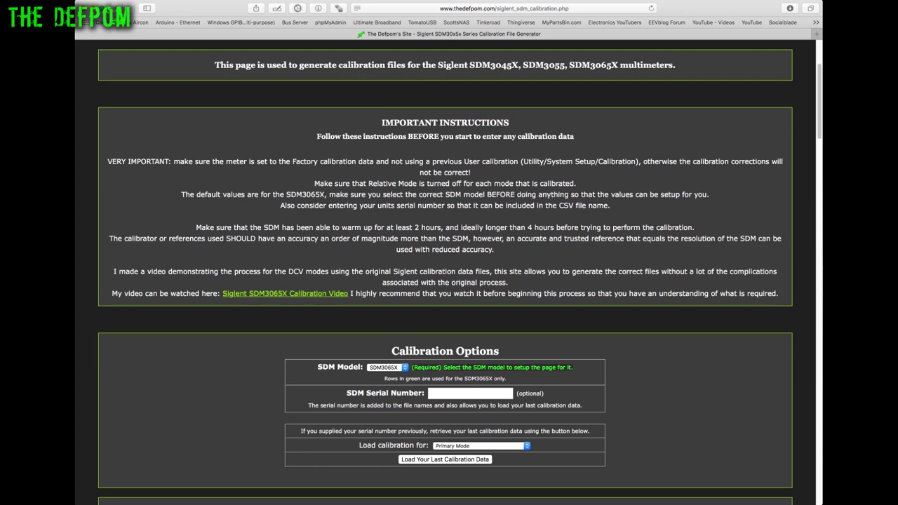
Switch to the Finder folder of generated files and preview DCV_CAL_SDM3065X_.csv
{"action": "key", "text": "super+Tab"}
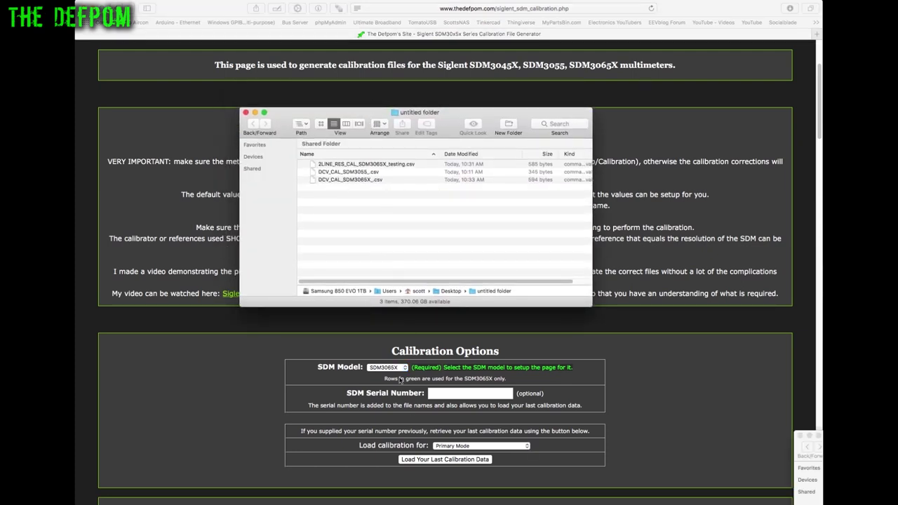
{"action": "left_click", "coordinate": [369, 241]}
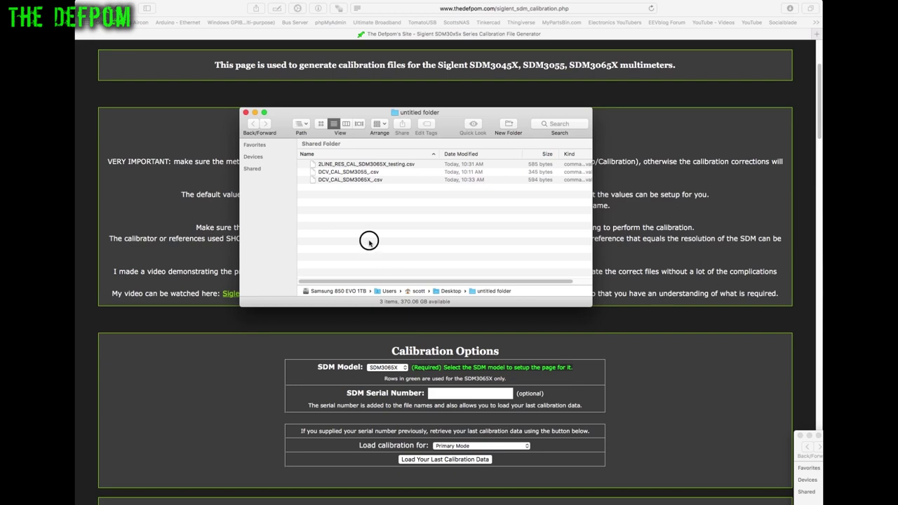
{"action": "left_click", "coordinate": [350, 180]}
{"action": "left_click", "coordinate": [473, 126]}
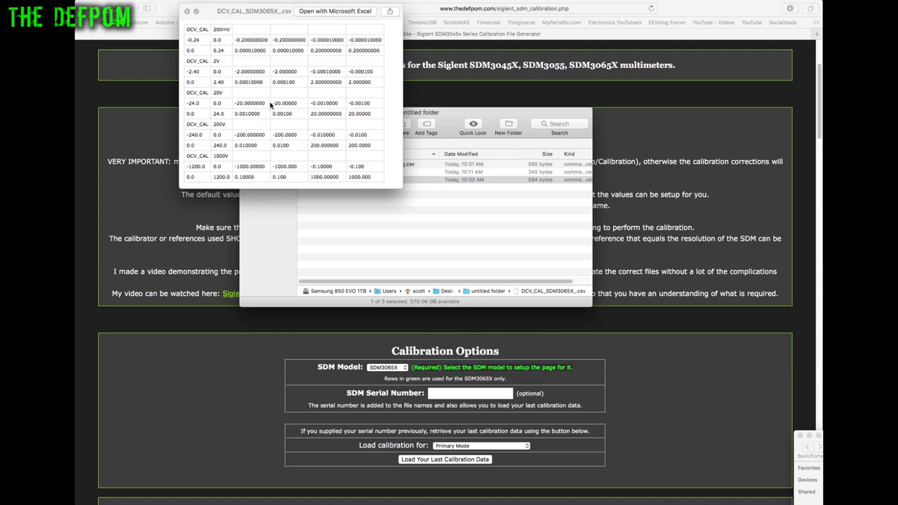
Preview 2LINE_RES_CAL_SDM3065X_testing.csv and DCV_CAL_SDM3055_.csv to compare their calibration data layouts
{"action": "key", "text": "Up"}
{"action": "key", "text": "Up"}
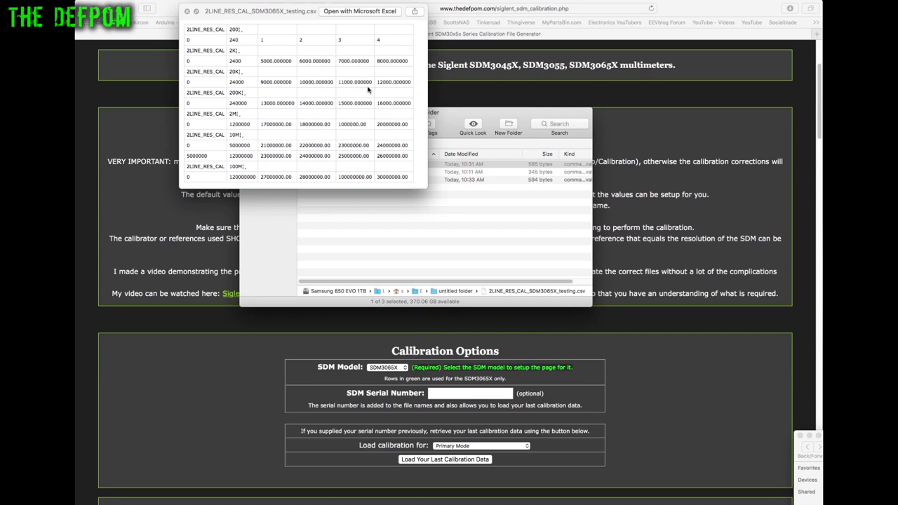
{"action": "left_click_drag", "start_coordinate": [274, 15], "coordinate": [274, 58]}
{"action": "key", "text": "Down"}
{"action": "key", "text": "Down"}
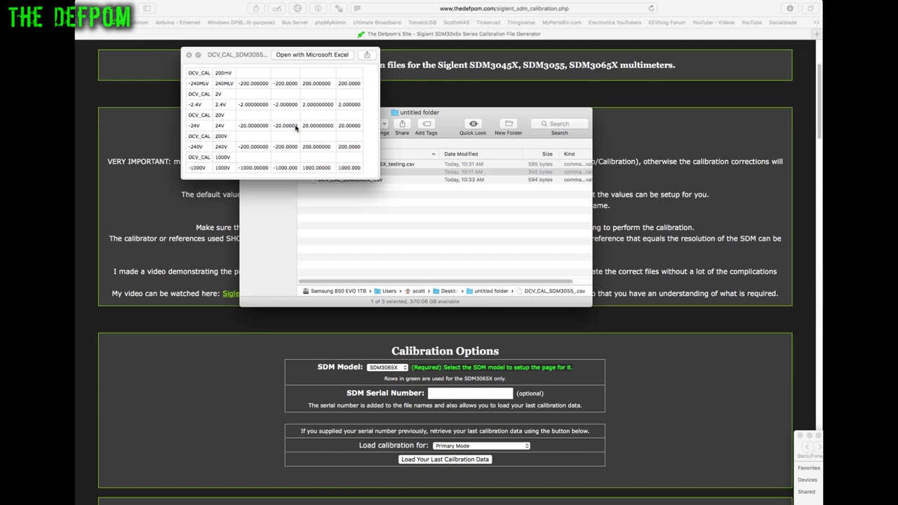
Back on the generator page, enter testing as the SDM serial number and load the last calibration data with Primary Mode selected
{"action": "left_click", "coordinate": [484, 242]}
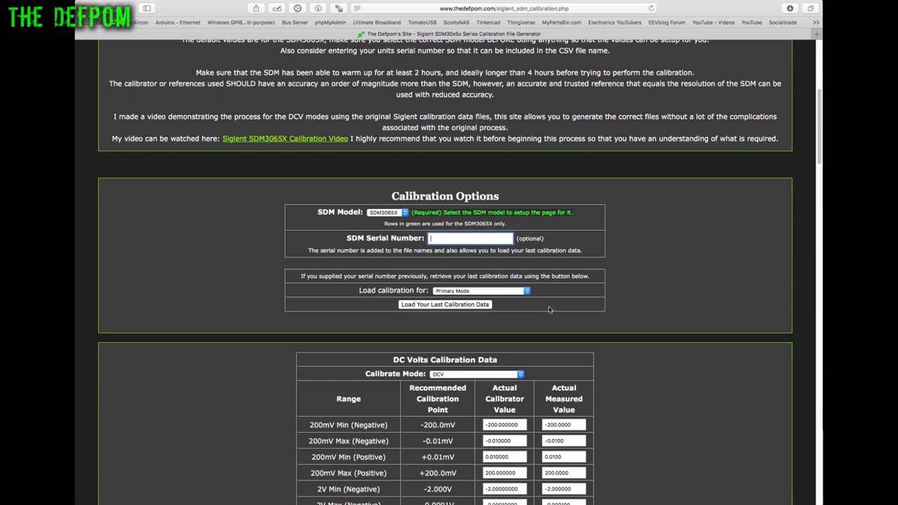
{"action": "scroll", "coordinate": [543, 310], "scroll_direction": "down", "scroll_amount": 1}
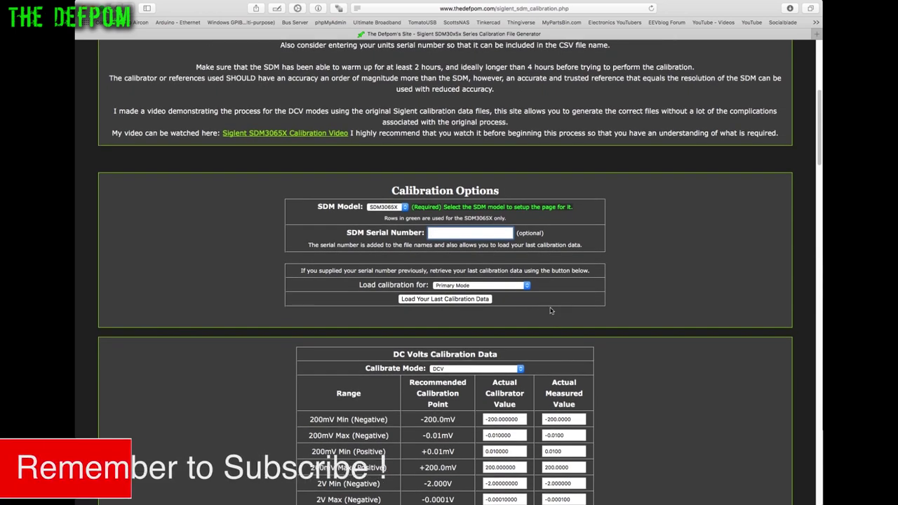
{"action": "scroll", "coordinate": [547, 310], "scroll_direction": "down", "scroll_amount": 1}
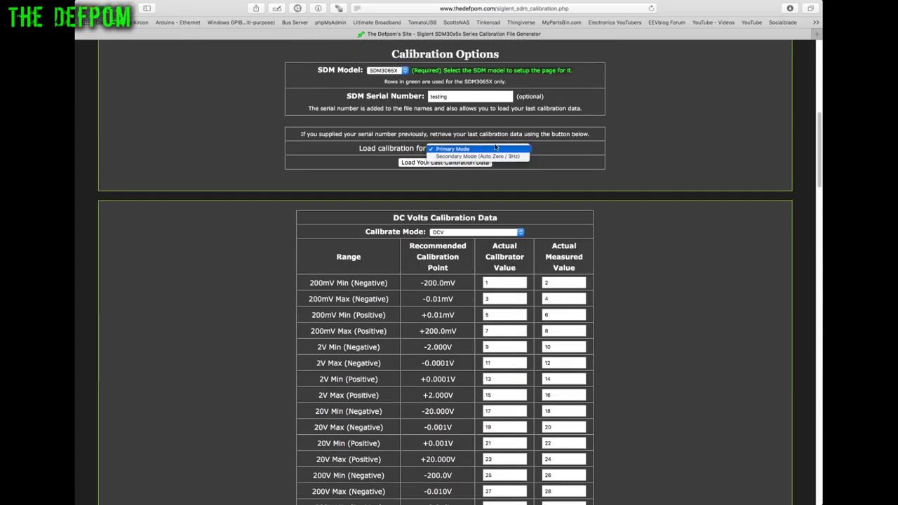
{"action": "left_click", "coordinate": [479, 149]}
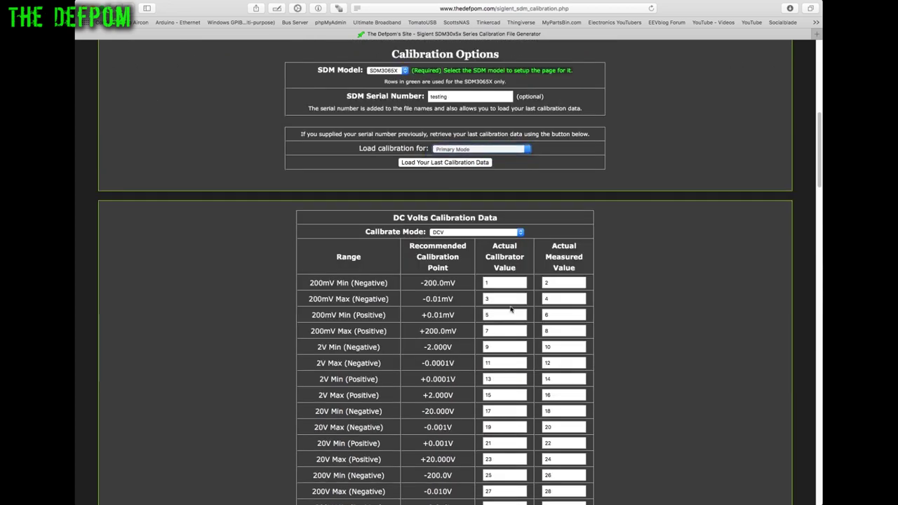
Review the loaded DC Volts calibrator and measured values and check the table's Calibrate Mode options
{"action": "scroll", "coordinate": [455, 308], "scroll_direction": "down", "scroll_amount": 5}
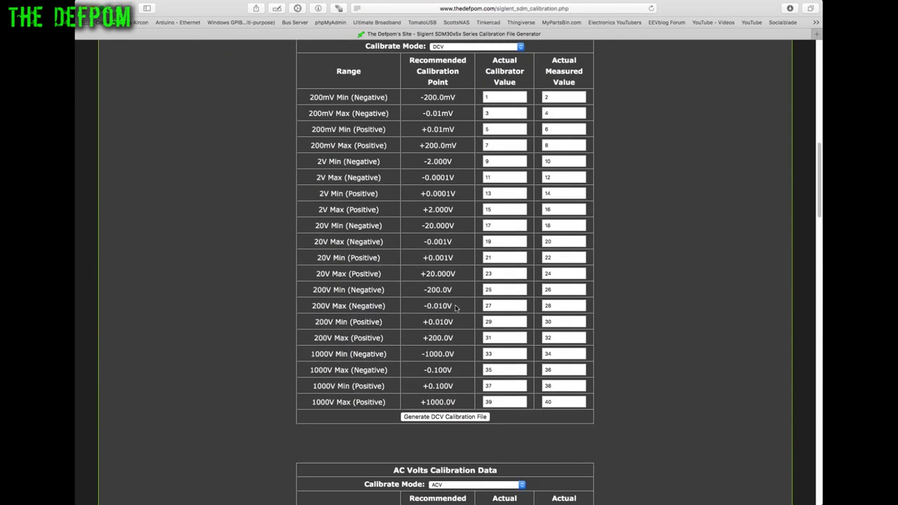
{"action": "scroll", "coordinate": [455, 305], "scroll_direction": "up", "scroll_amount": 1}
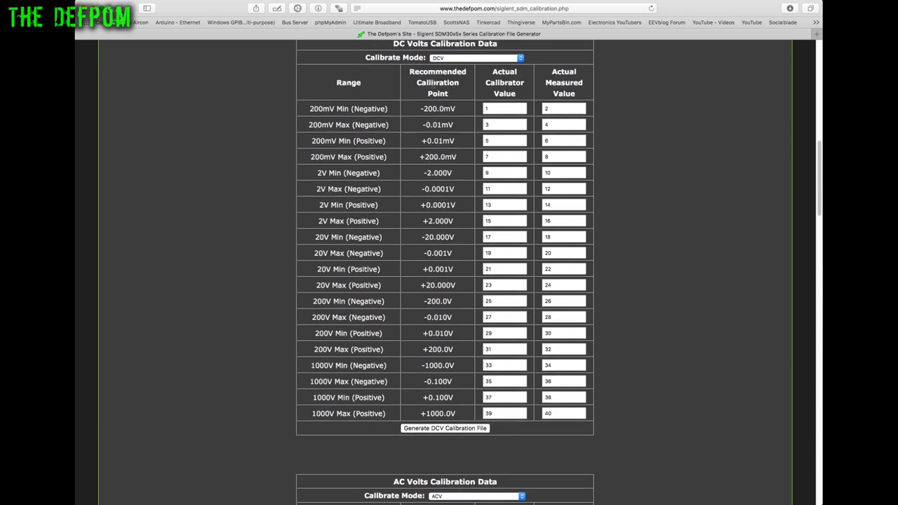
{"action": "left_click", "coordinate": [438, 58]}
{"action": "left_click", "coordinate": [746, 146]}
{"action": "scroll", "coordinate": [739, 168], "scroll_direction": "up", "scroll_amount": 3}
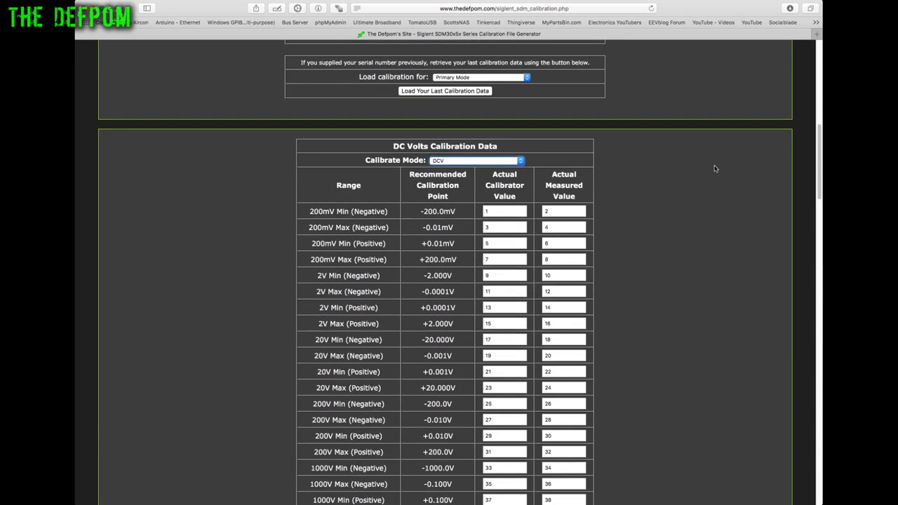
{"action": "left_click", "coordinate": [474, 160]}
{"action": "left_click", "coordinate": [629, 151]}
{"action": "scroll", "coordinate": [677, 175], "scroll_direction": "up", "scroll_amount": 1}
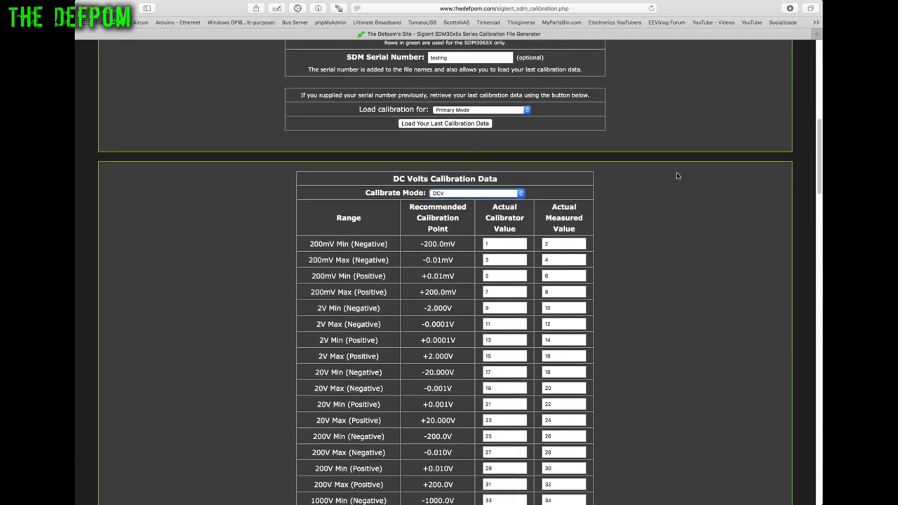
Check the AC Volts table's loaded values and Calibrate Mode options, and return to the calibration options
{"action": "scroll", "coordinate": [677, 175], "scroll_direction": "down", "scroll_amount": 12}
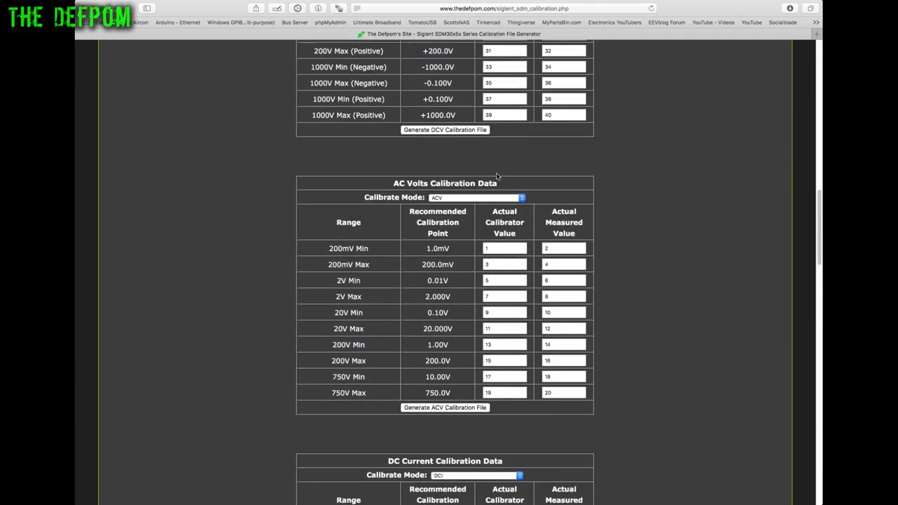
{"action": "left_click", "coordinate": [482, 197]}
{"action": "left_click", "coordinate": [705, 219]}
{"action": "scroll", "coordinate": [705, 217], "scroll_direction": "up", "scroll_amount": 17}
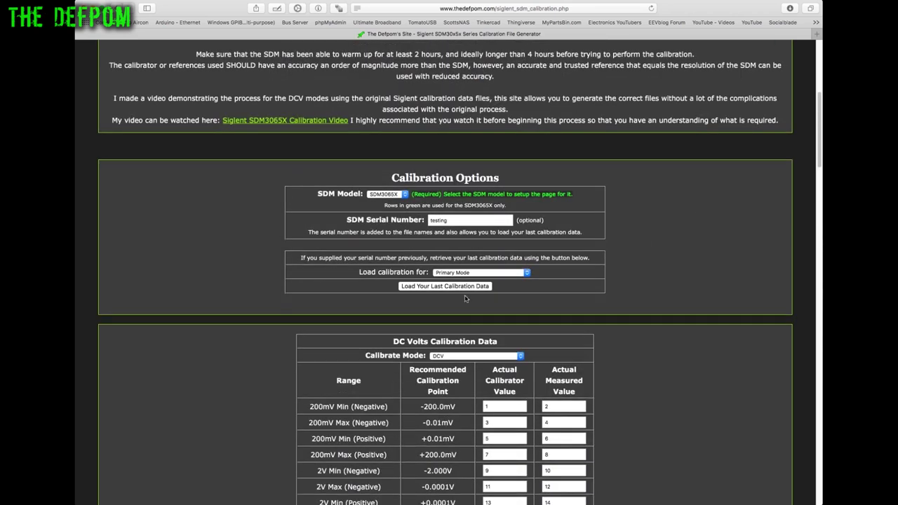
Look over the default DC Current and DC Volts tables and the instructions once more
{"action": "scroll", "coordinate": [736, 367], "scroll_direction": "down", "scroll_amount": 15}
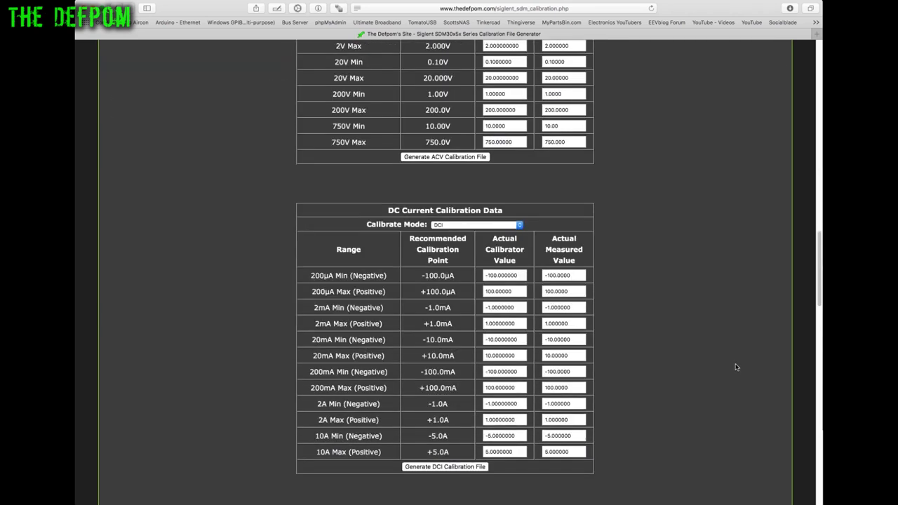
{"action": "scroll", "coordinate": [736, 367], "scroll_direction": "up", "scroll_amount": 15}
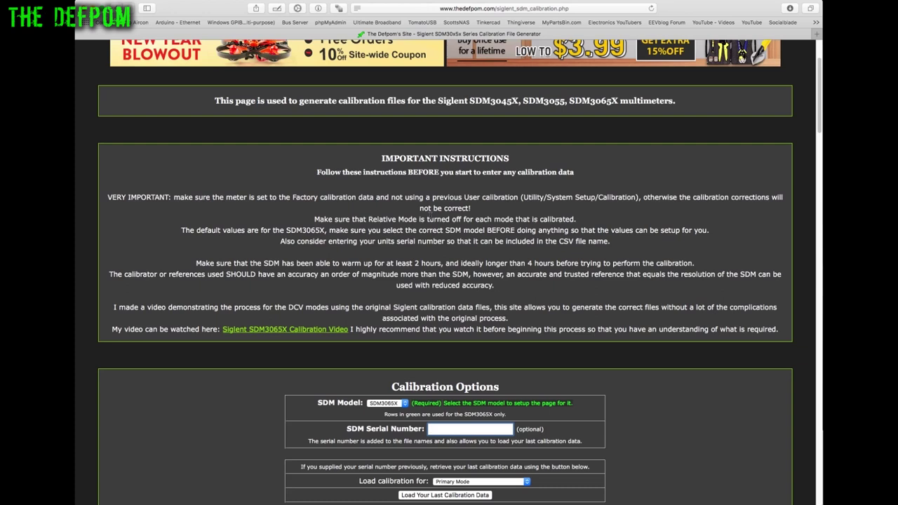
{"action": "scroll", "coordinate": [670, 329], "scroll_direction": "down", "scroll_amount": 10}
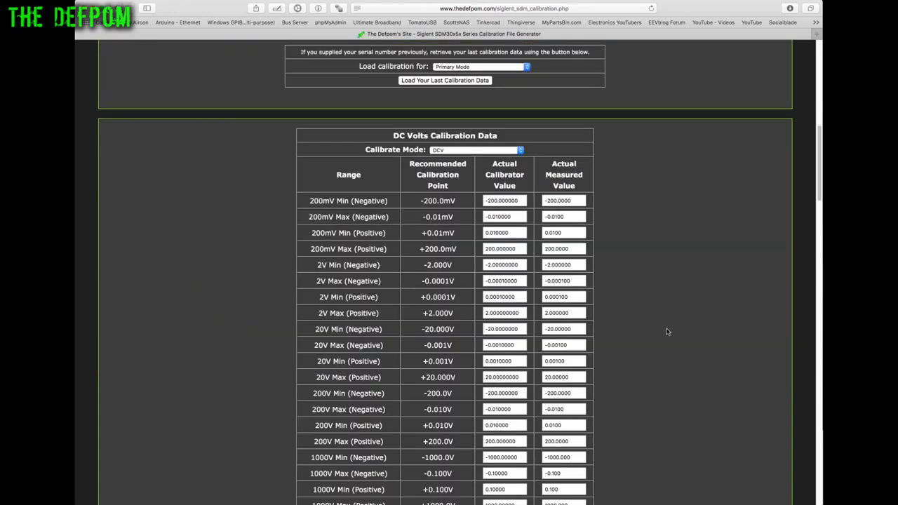
{"action": "scroll", "coordinate": [667, 328], "scroll_direction": "down", "scroll_amount": 4}
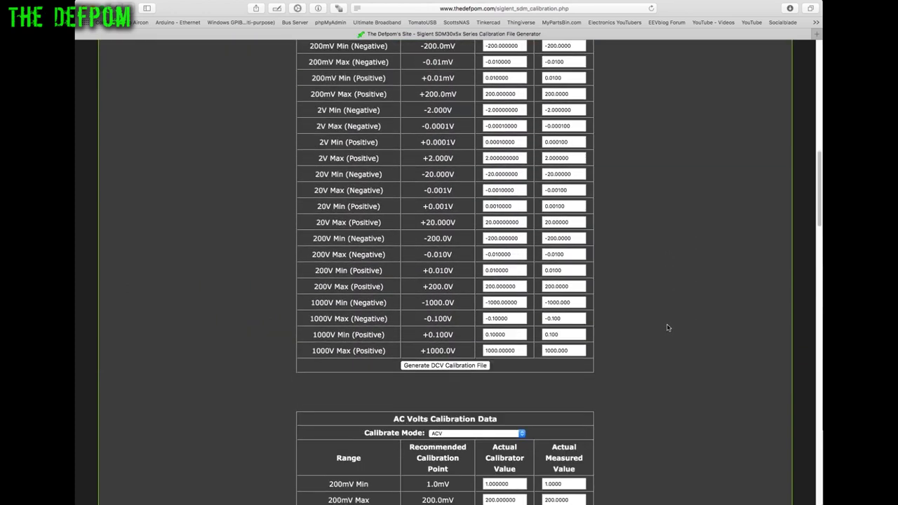
{"action": "scroll", "coordinate": [667, 327], "scroll_direction": "up", "scroll_amount": 20}
{"action": "scroll", "coordinate": [668, 328], "scroll_direction": "down", "scroll_amount": 8}
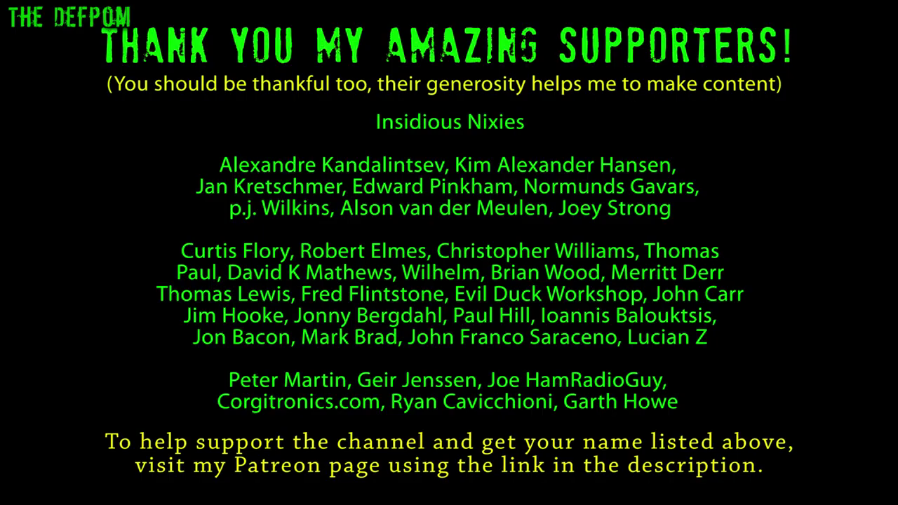